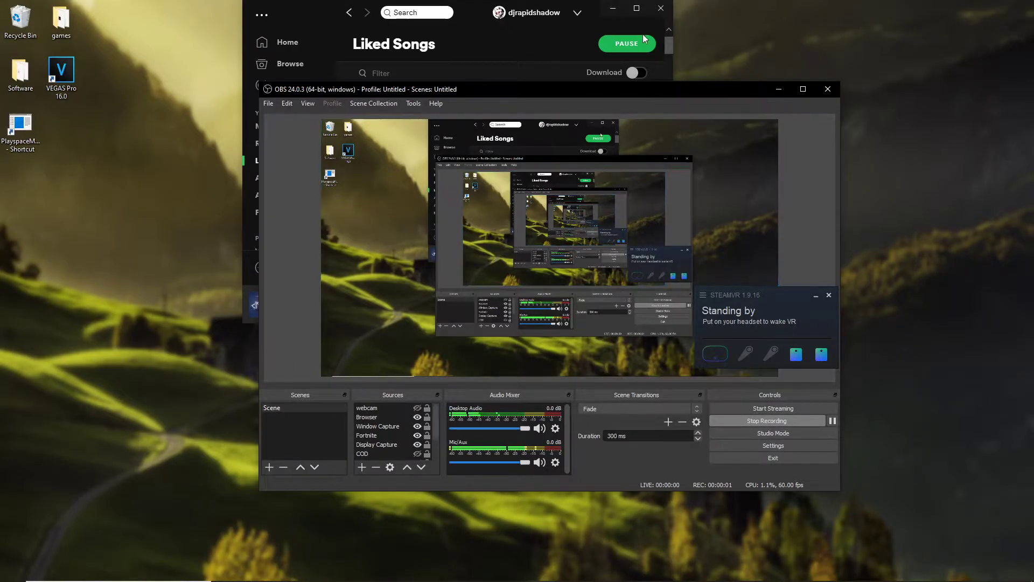
Minimize the OBS and Spotify windows and move the SteamVR status box to the bottom-right corner
left_click(778, 89)
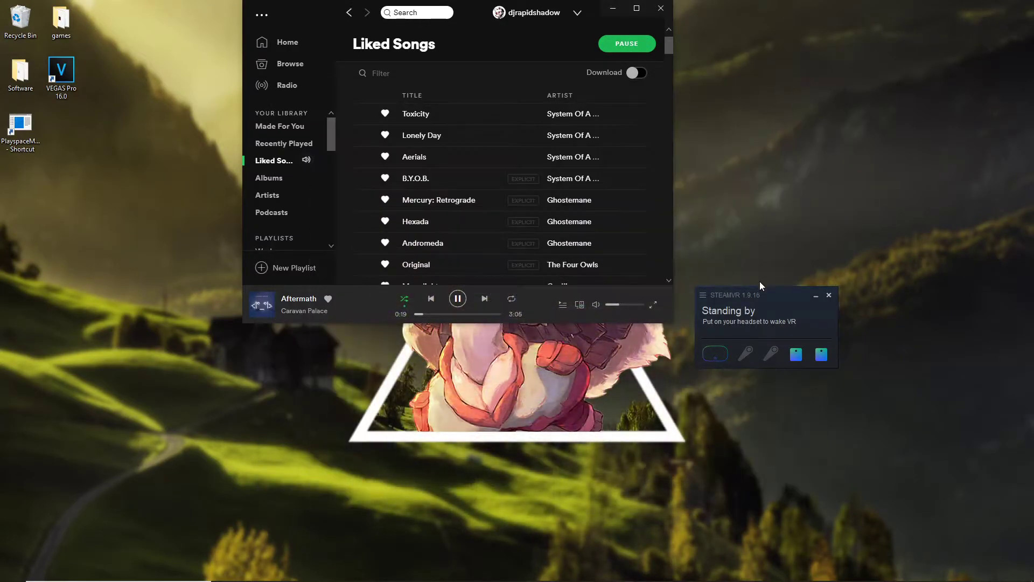
left_click_drag(775, 302, 968, 512)
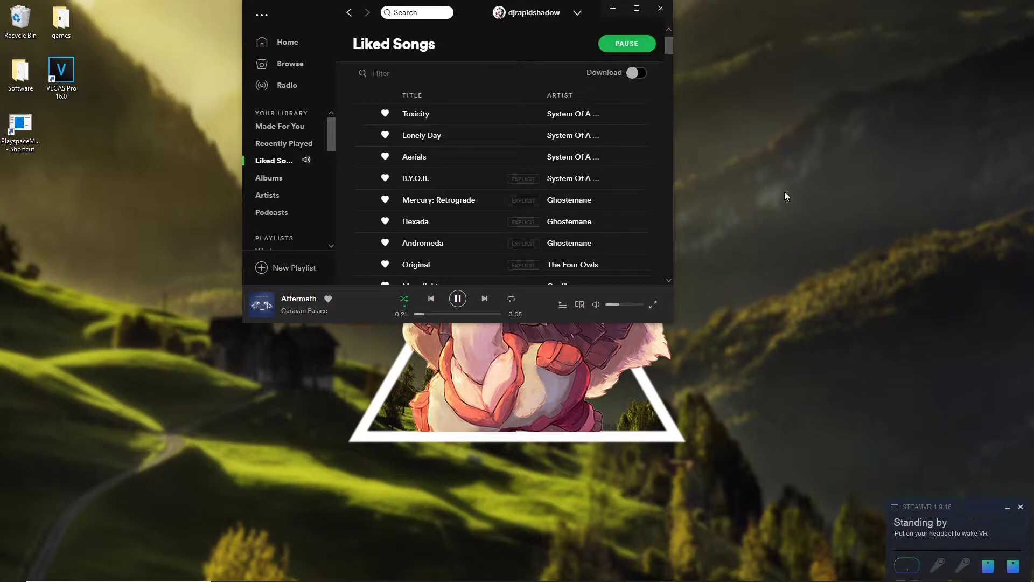
left_click(614, 10)
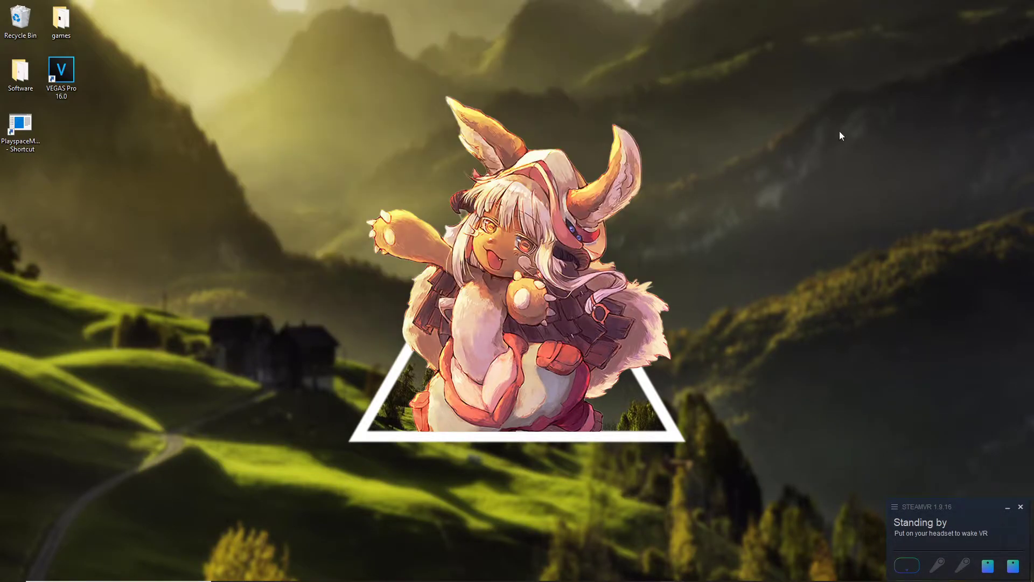
left_click_drag(846, 123, 188, 414)
Bring up Discord and leave the General voice channel, scrolling through the #general chat
mouse_move(390, 558)
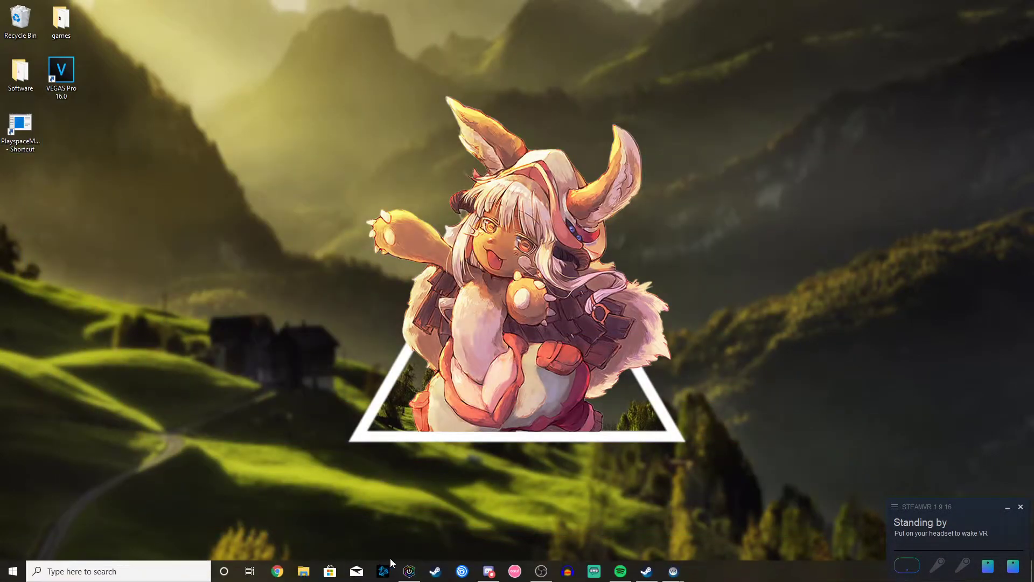
left_click(488, 571)
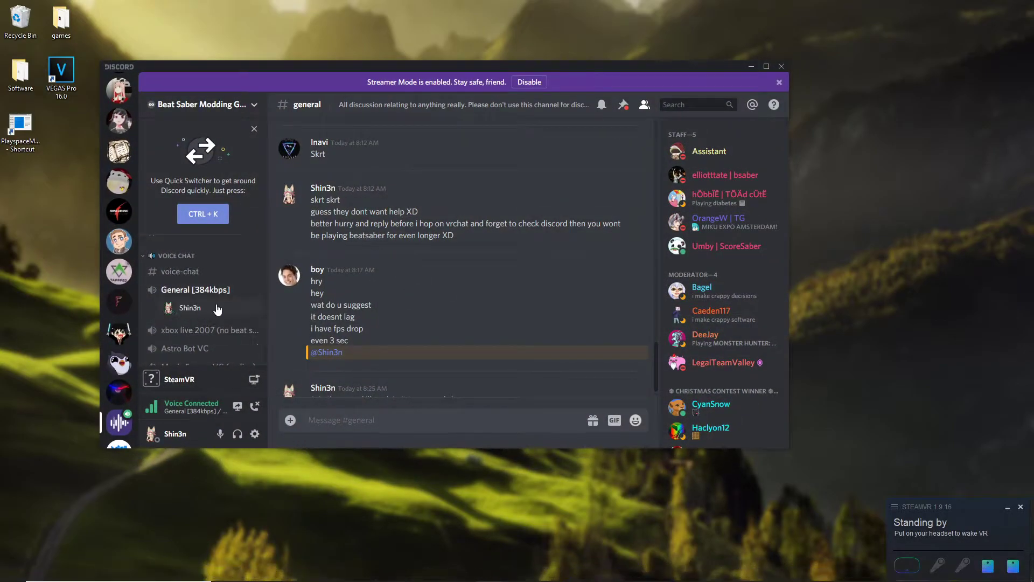
scroll(444, 312, "down", 1)
scroll(438, 312, "up", 3)
scroll(215, 345, "down", 1)
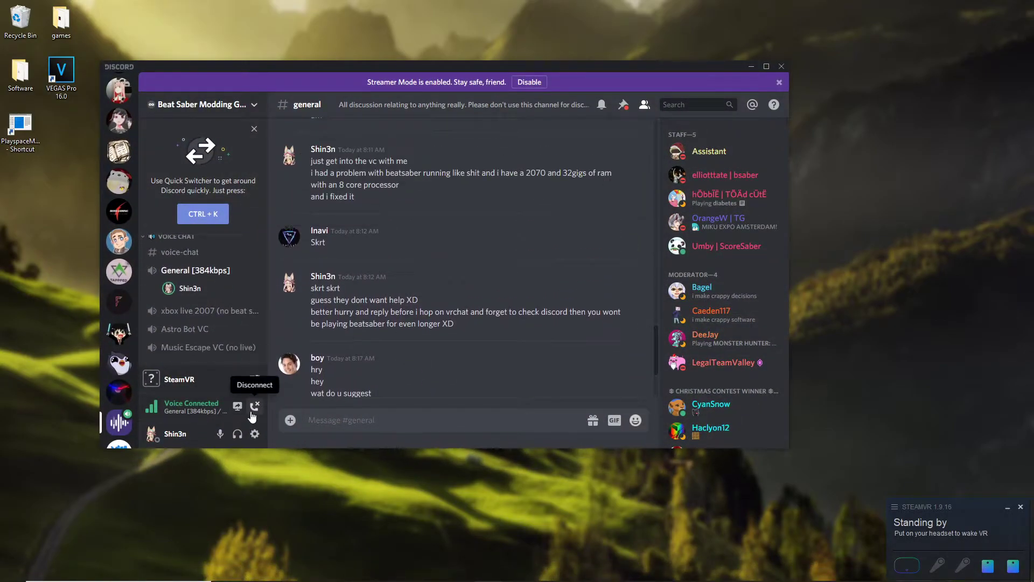
left_click(254, 405)
scroll(419, 321, "down", 5)
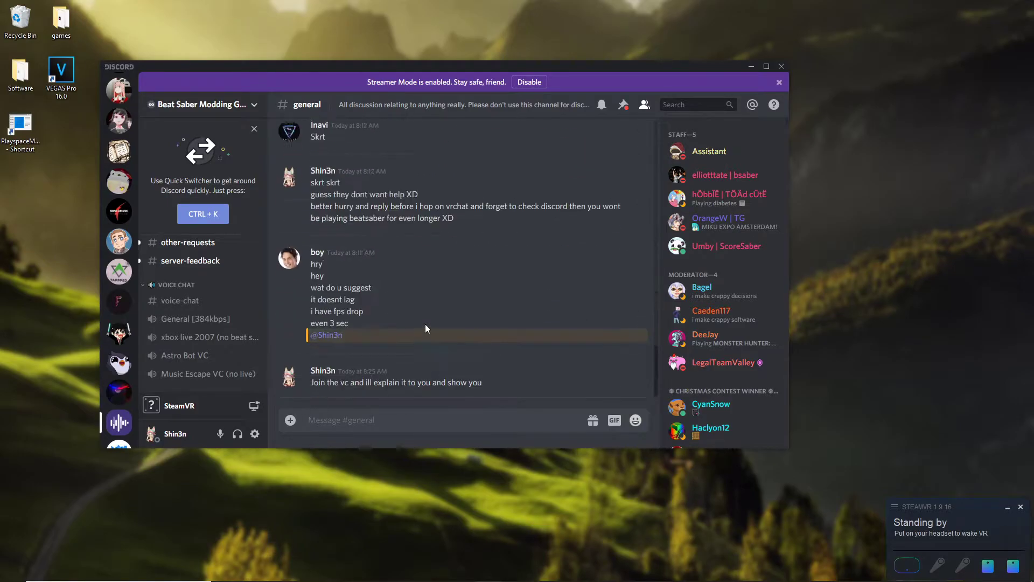
scroll(202, 345, "up", 5)
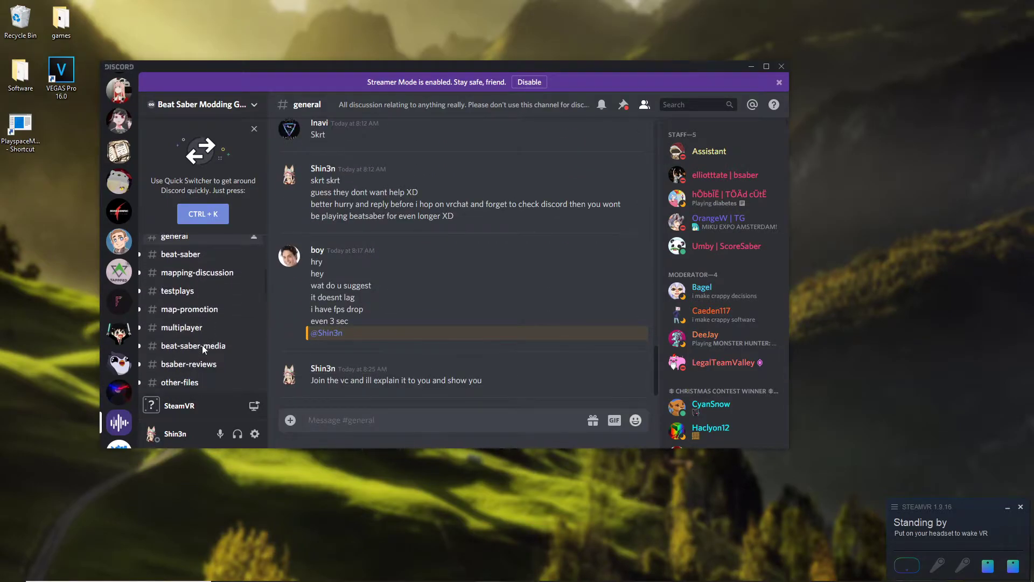
scroll(202, 345, "down", 5)
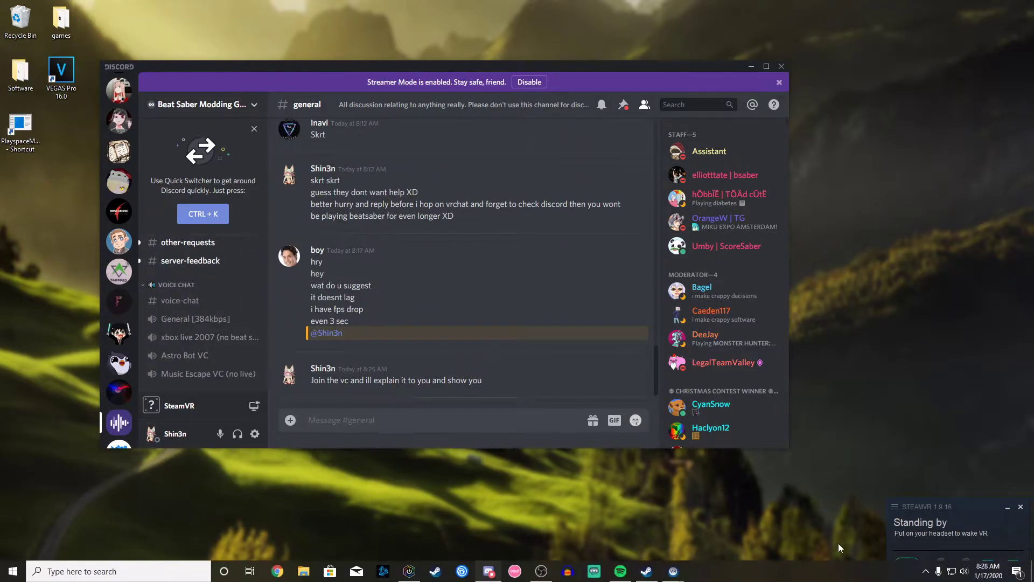
scroll(357, 291, "up", 5)
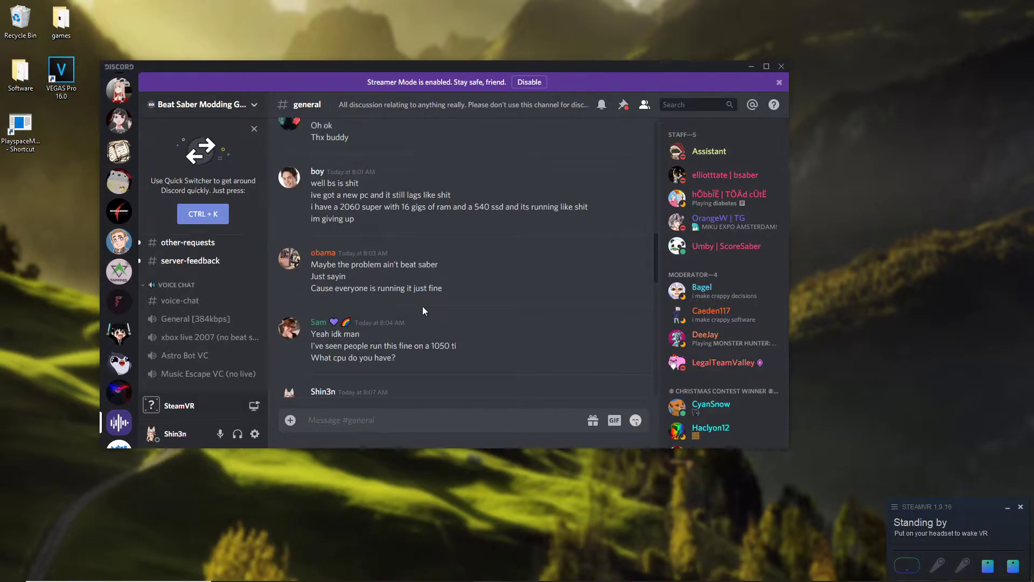
scroll(422, 311, "up", 2)
left_click_drag(317, 236, 451, 249)
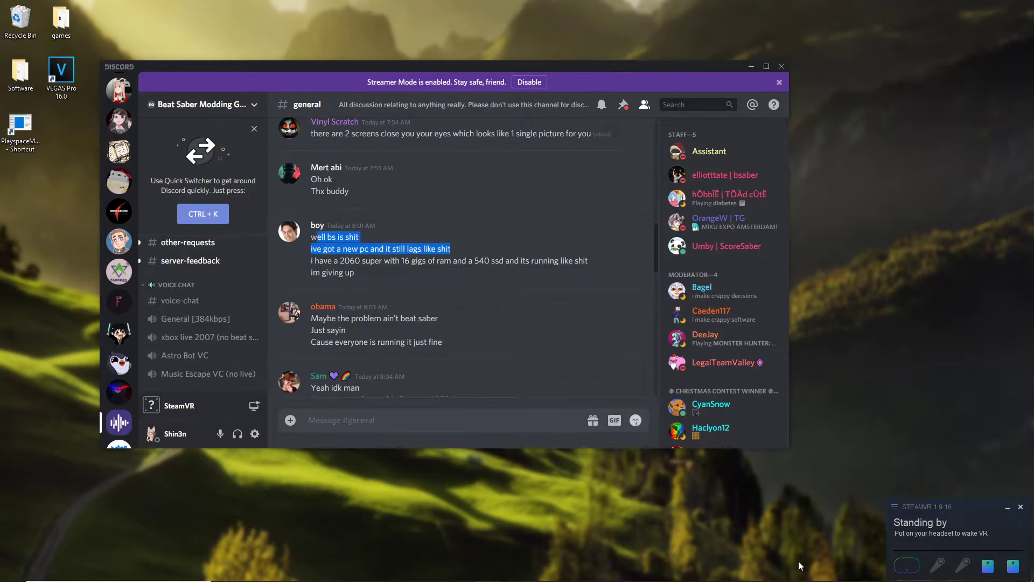
left_click(436, 570)
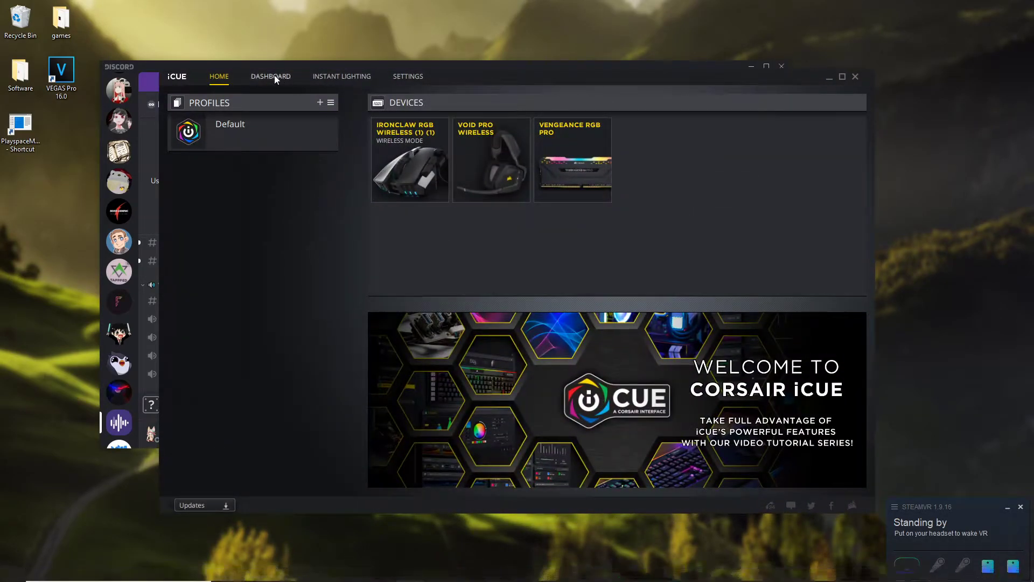
left_click(274, 76)
left_click_drag(473, 72, 413, 72)
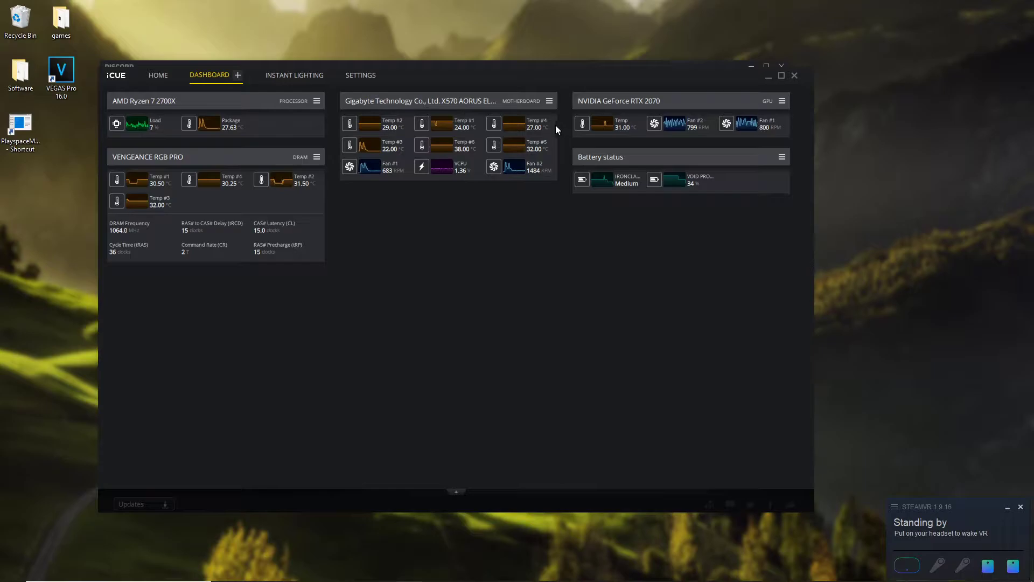
left_click_drag(533, 98, 341, 306)
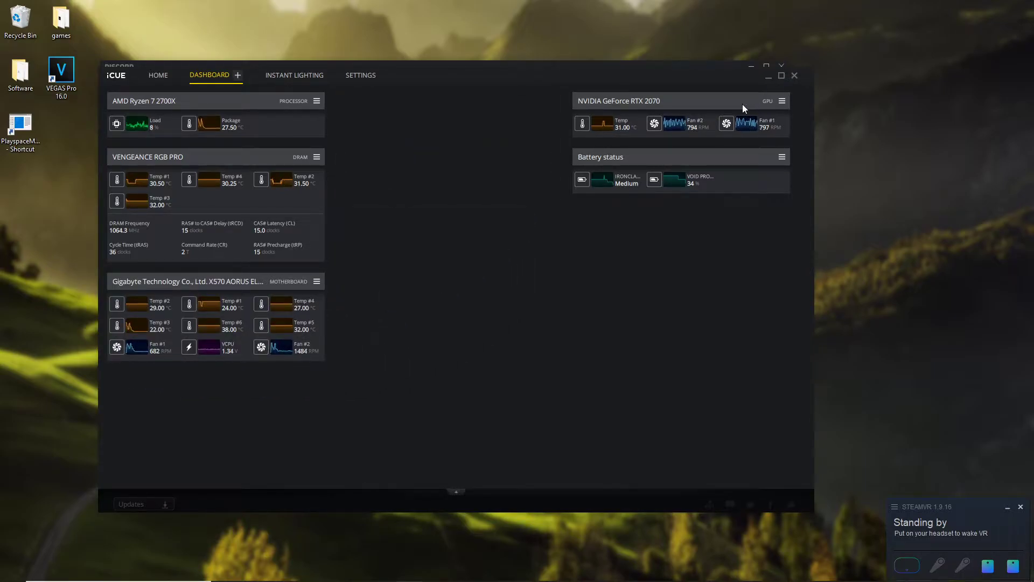
left_click_drag(306, 285, 464, 197)
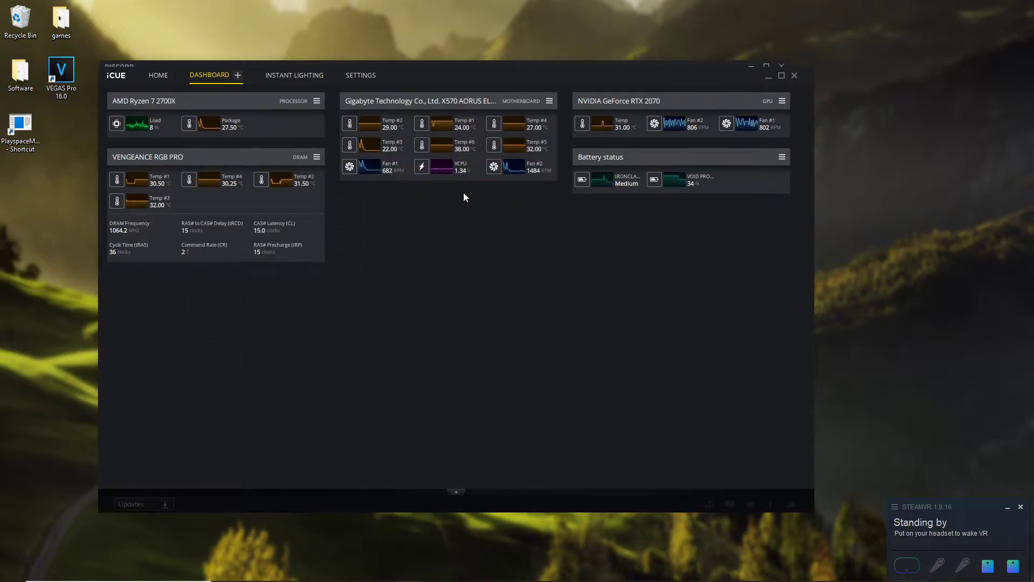
left_click(768, 76)
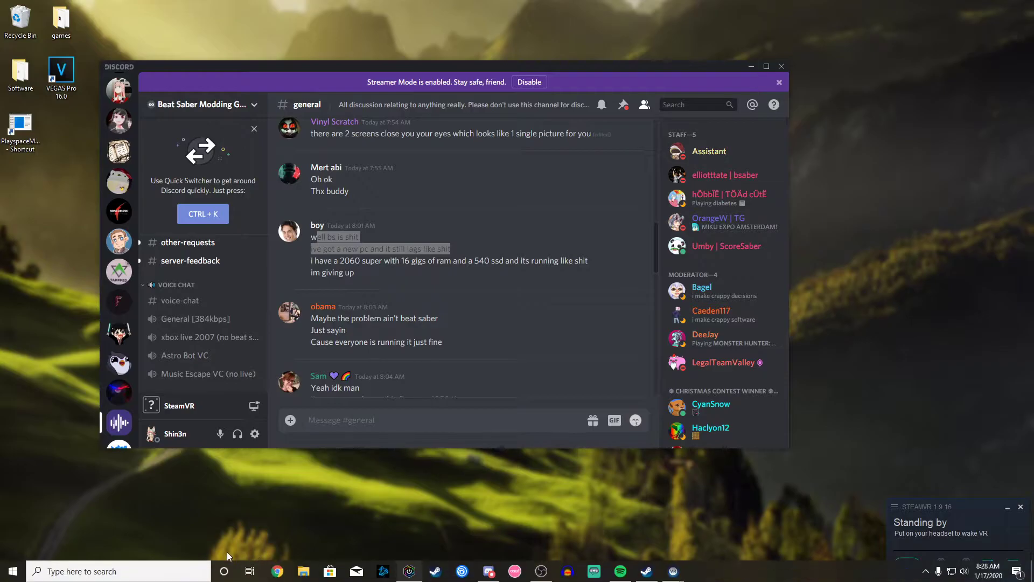
Open File Explorer on Local Disk (C:) and go into Program Files (x86)
left_click(303, 576)
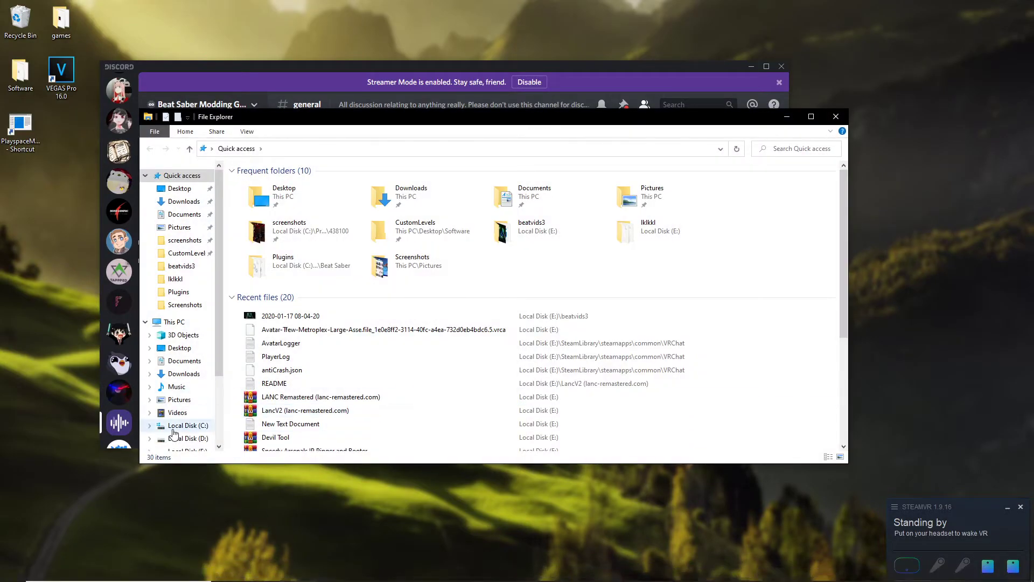
left_click(174, 427)
left_click_drag(391, 129, 583, 178)
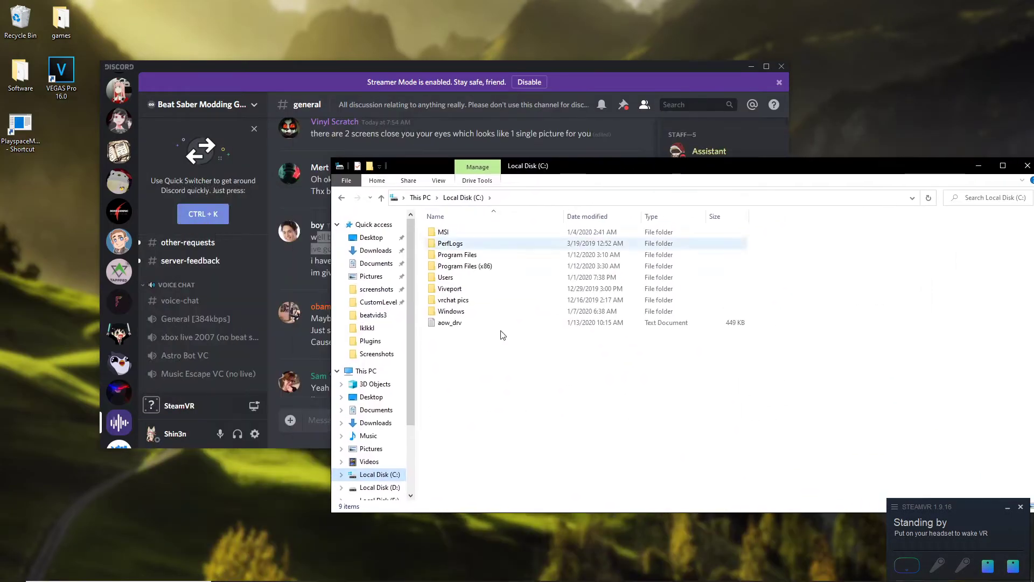
double_click(477, 265)
scroll(511, 420, "down", 4)
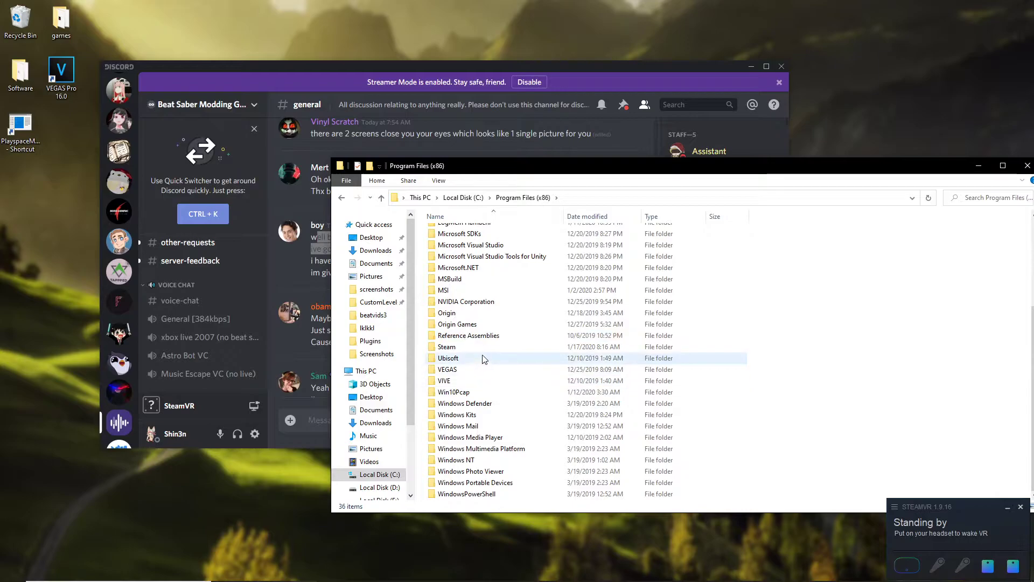
Navigate through Steam, steamapps and common into the Beat Saber folder
double_click(446, 346)
scroll(457, 324, "down", 3)
double_click(455, 318)
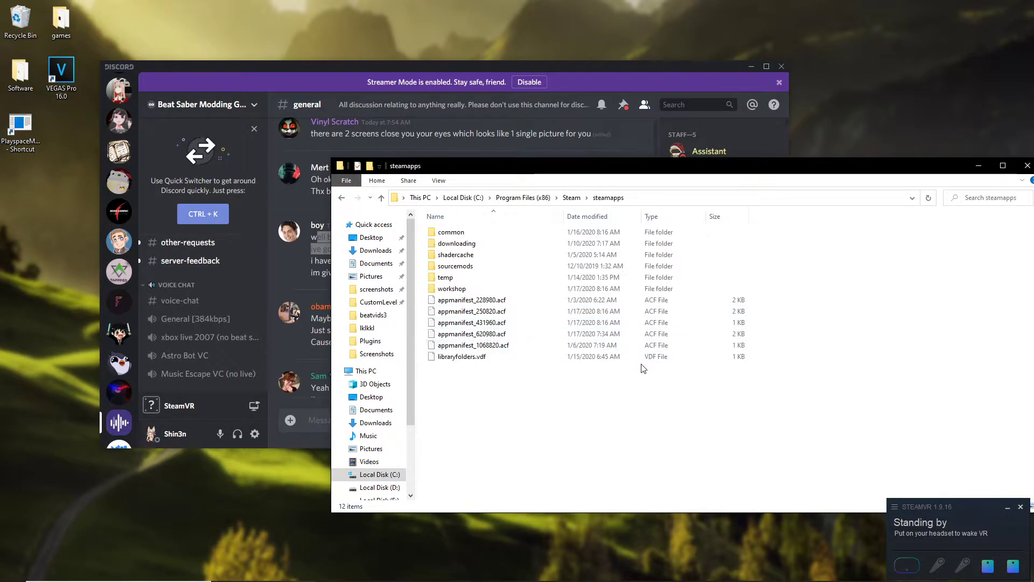
double_click(468, 235)
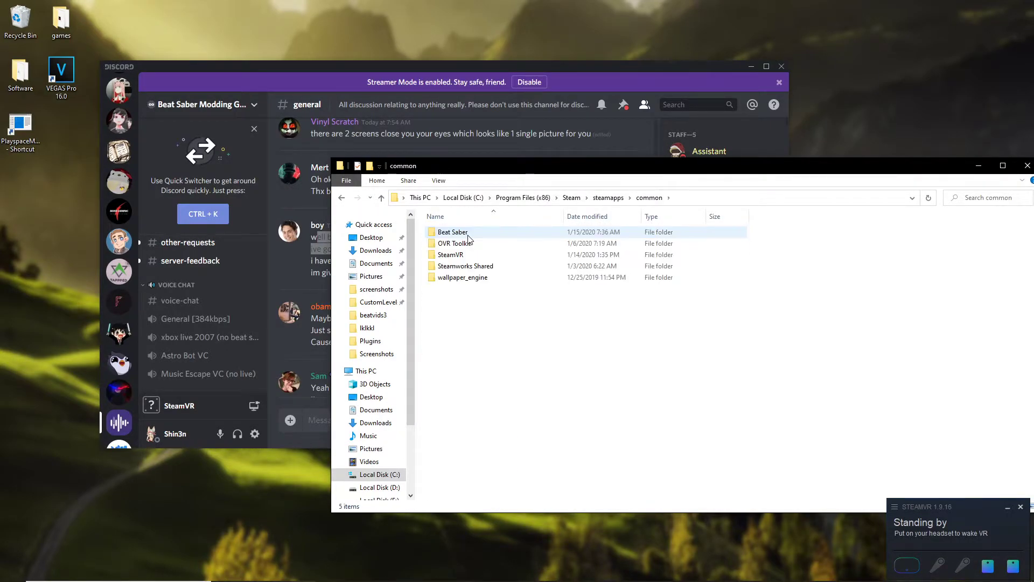
double_click(500, 235)
Reposition and enlarge the Explorer window to view Beat Saber's 31 items
left_click_drag(598, 165, 434, 160)
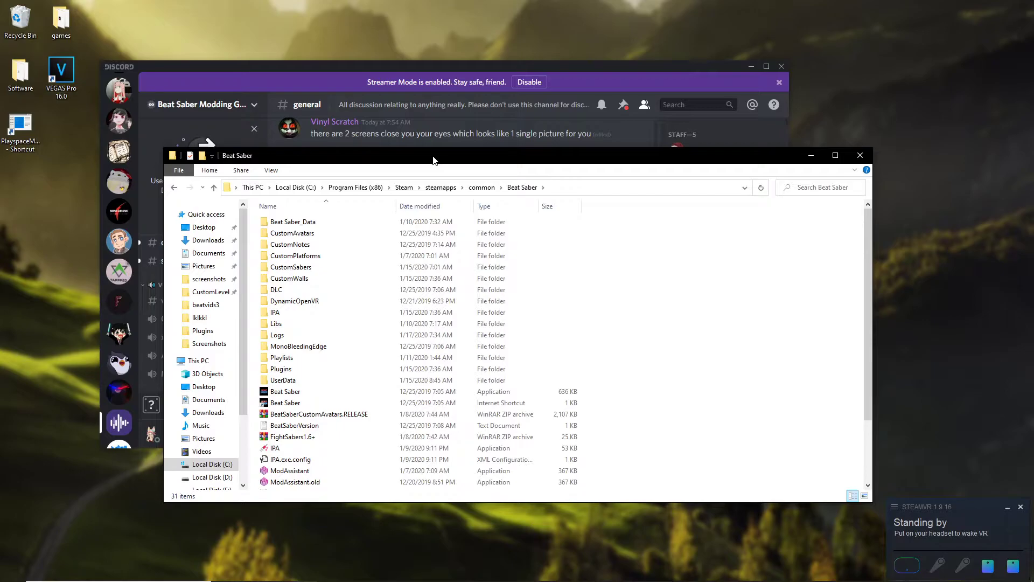
scroll(421, 340, "down", 3)
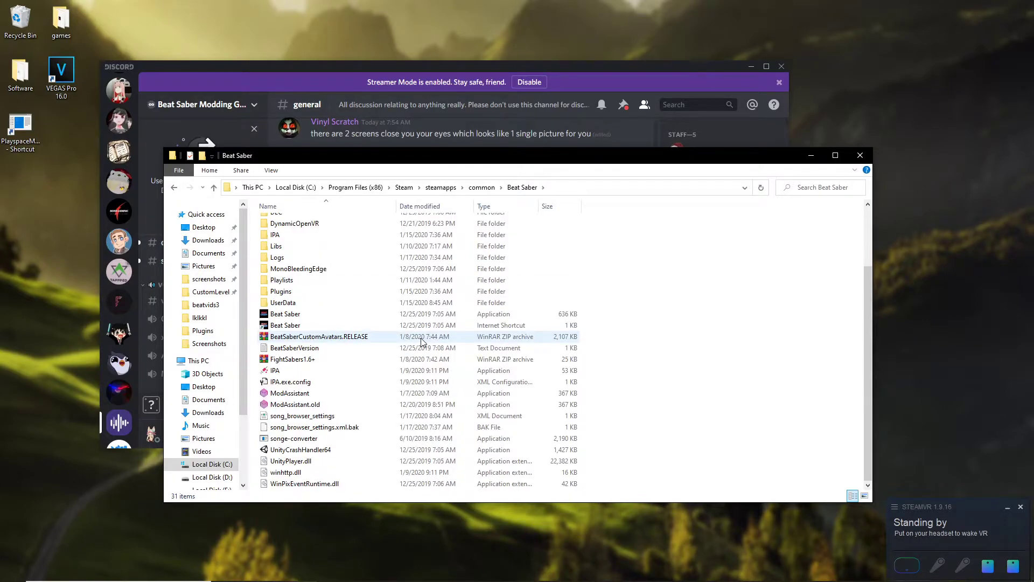
scroll(422, 341, "up", 3)
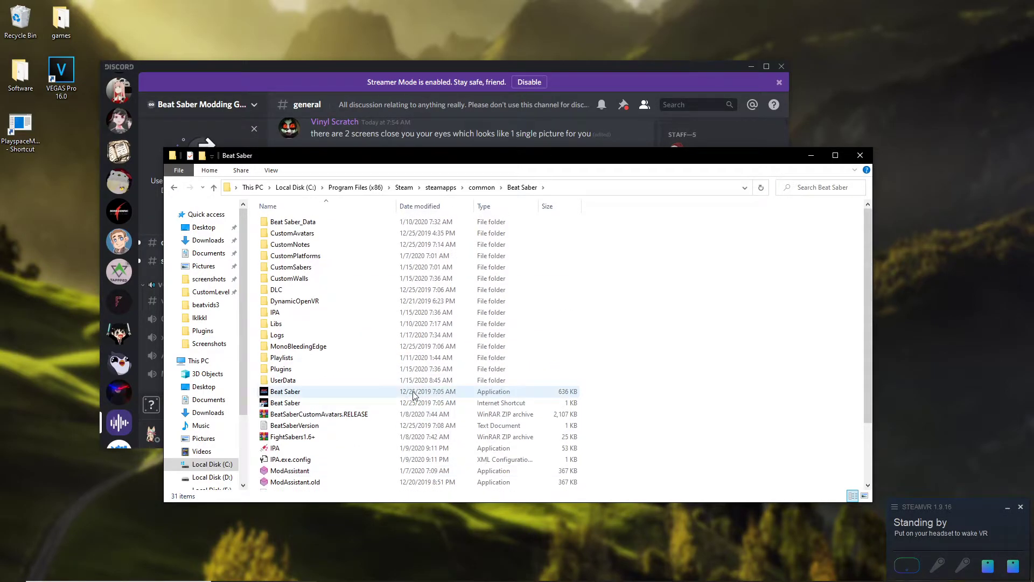
left_click_drag(396, 148, 449, 88)
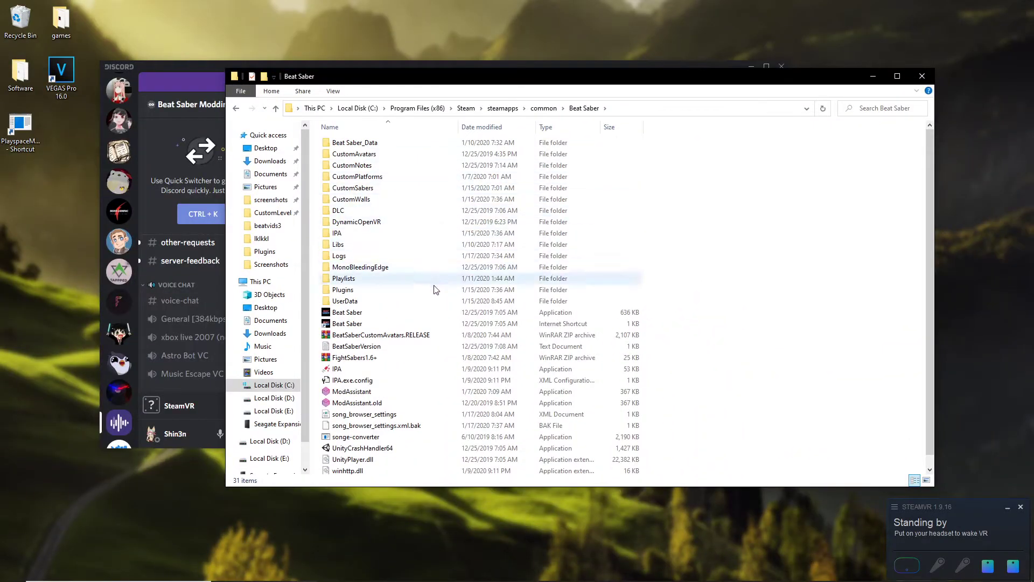
scroll(463, 338, "down", 1)
scroll(465, 338, "up", 1)
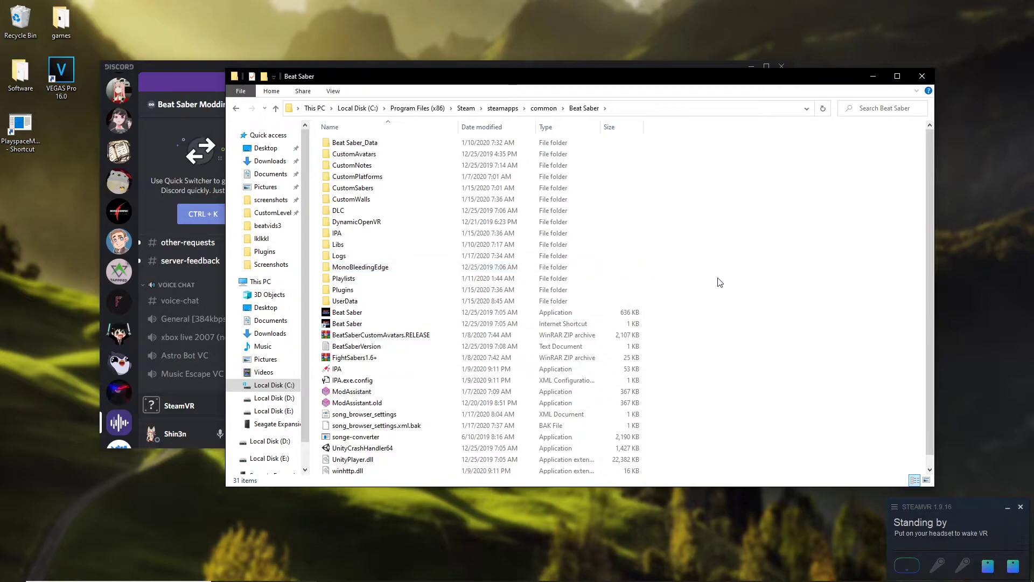
Create a new folder in the Beat Saber directory and name it 'Plugins 1'
right_click(702, 280)
mouse_move(756, 416)
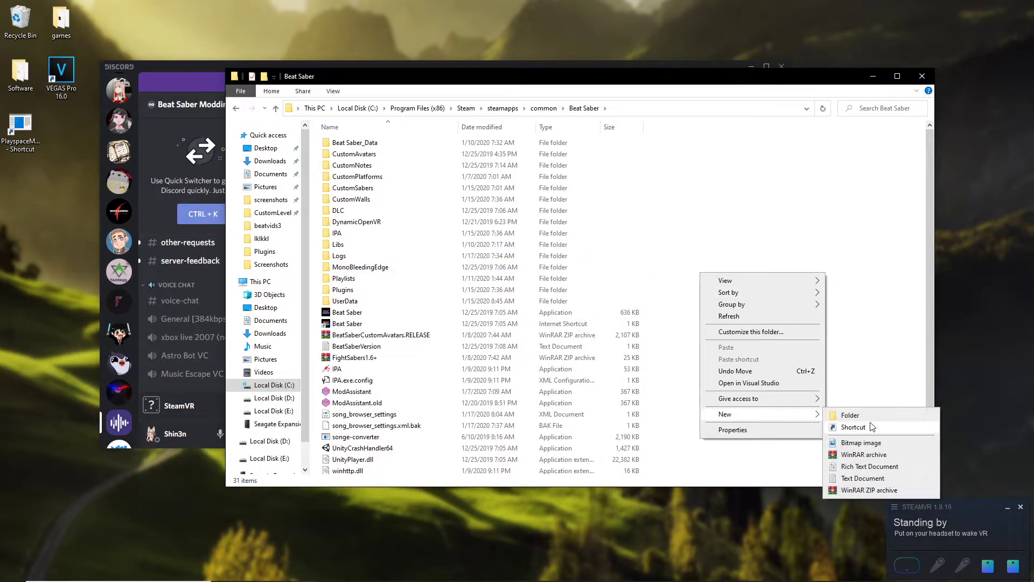
left_click(849, 415)
key("BackSpace")
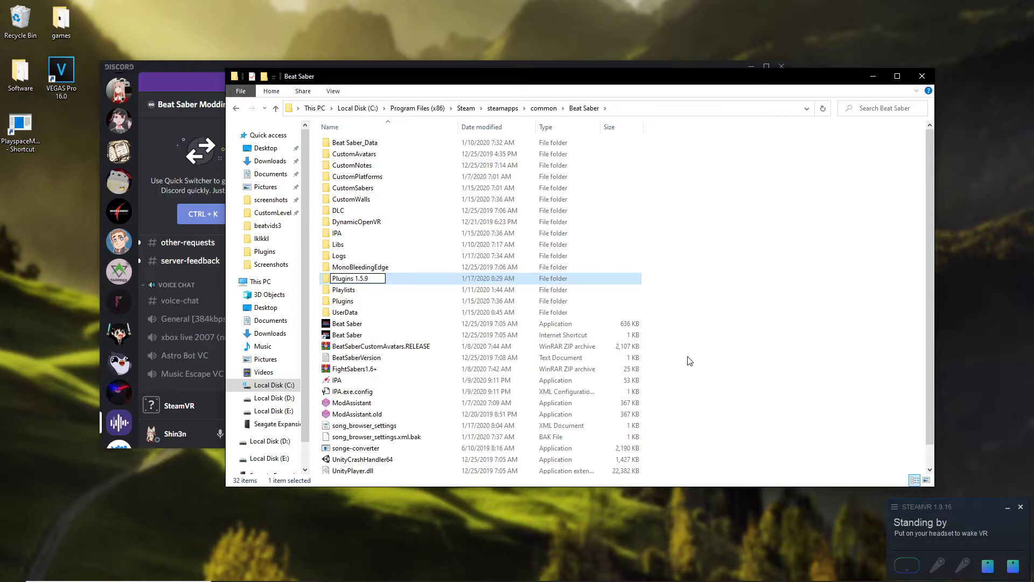
type("1.5.9")
key("BackSpace")
type("0")
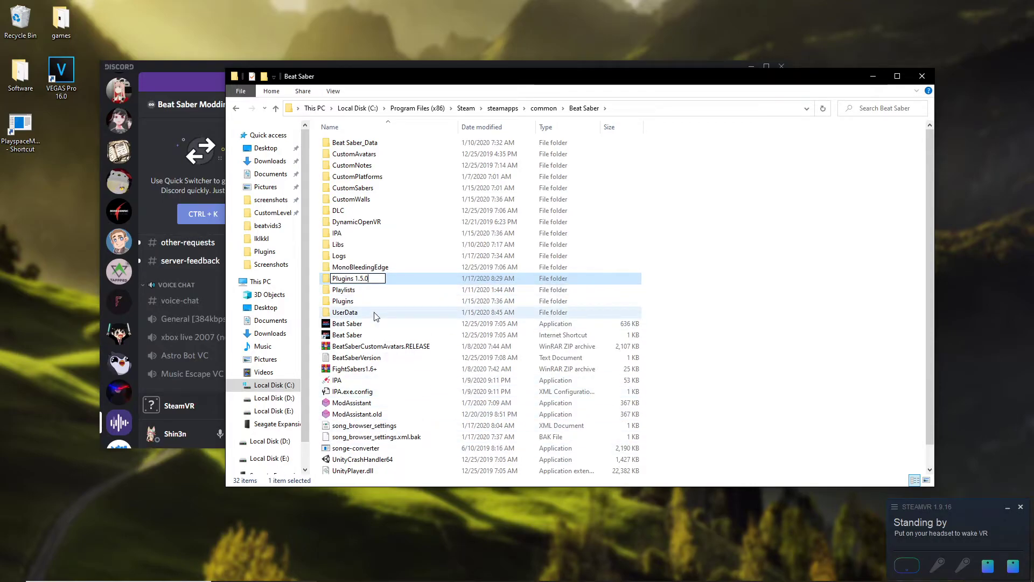
key("BackSpace")
key("BackSpace")
left_click(384, 405)
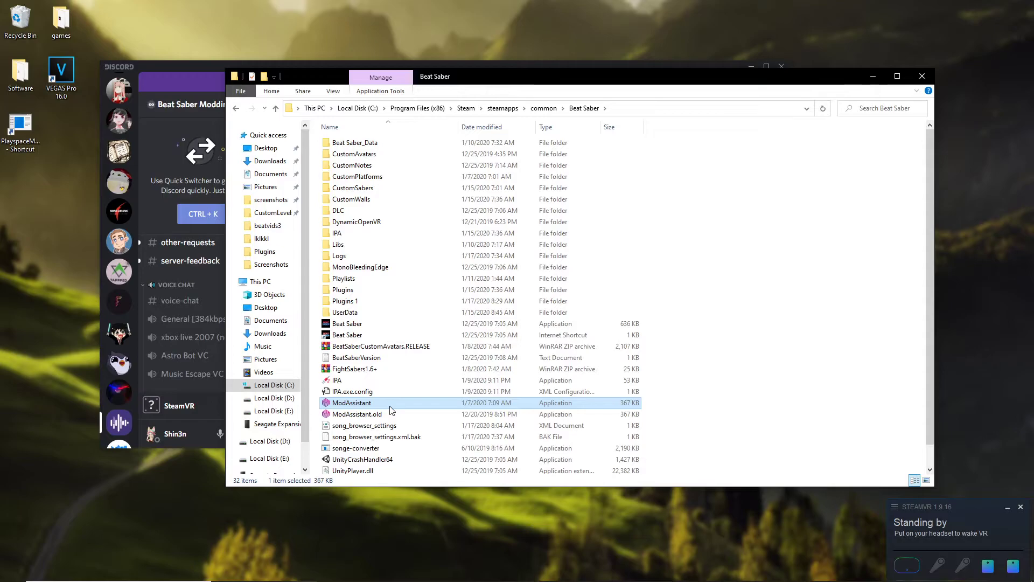
double_click(390, 407)
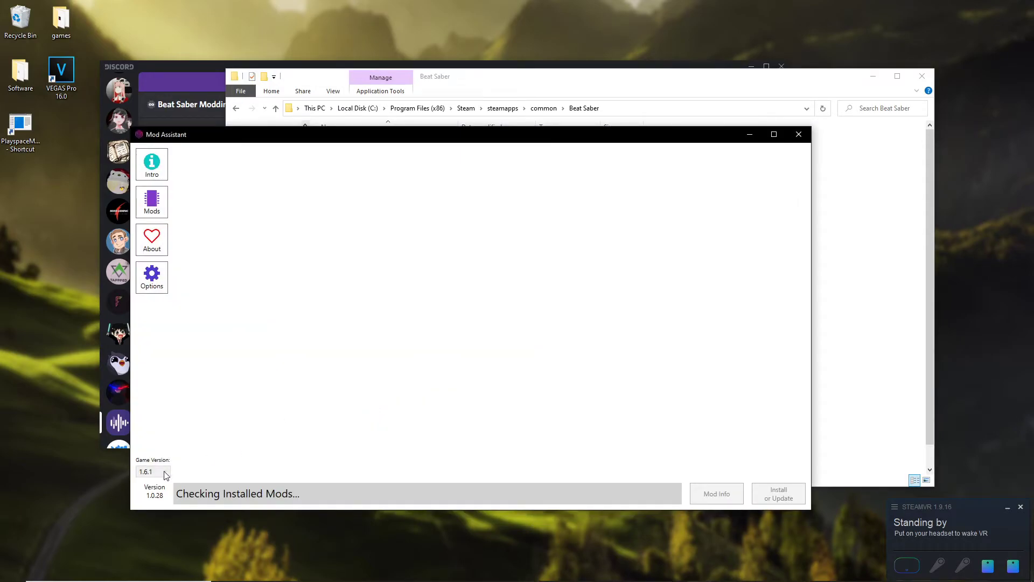
left_click(165, 472)
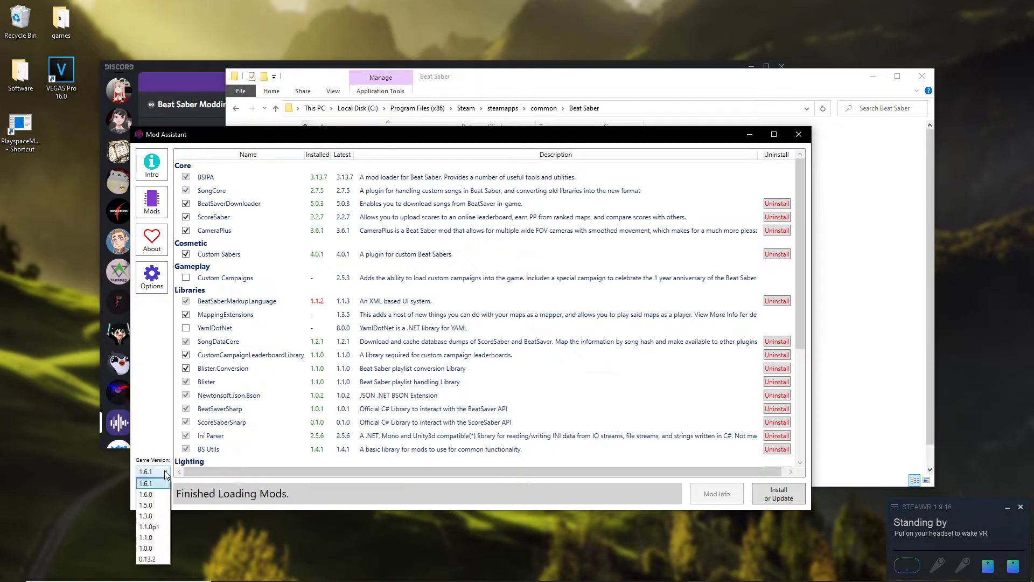
left_click(203, 452)
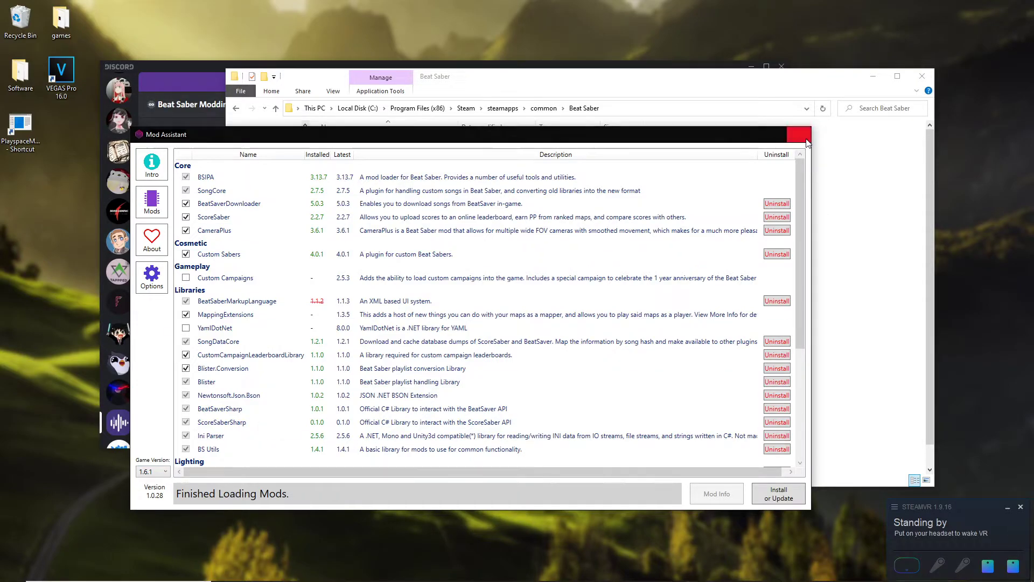
left_click(799, 134)
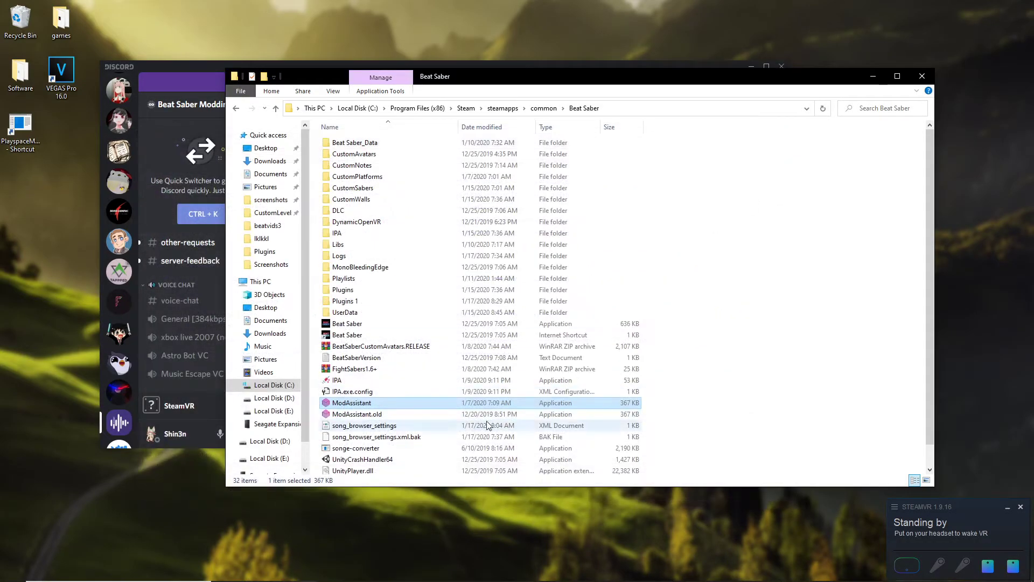
Start renaming Plugins 1, adding a version suffix and the '(old)' prefix
right_click(382, 305)
left_click(374, 303)
right_click(375, 302)
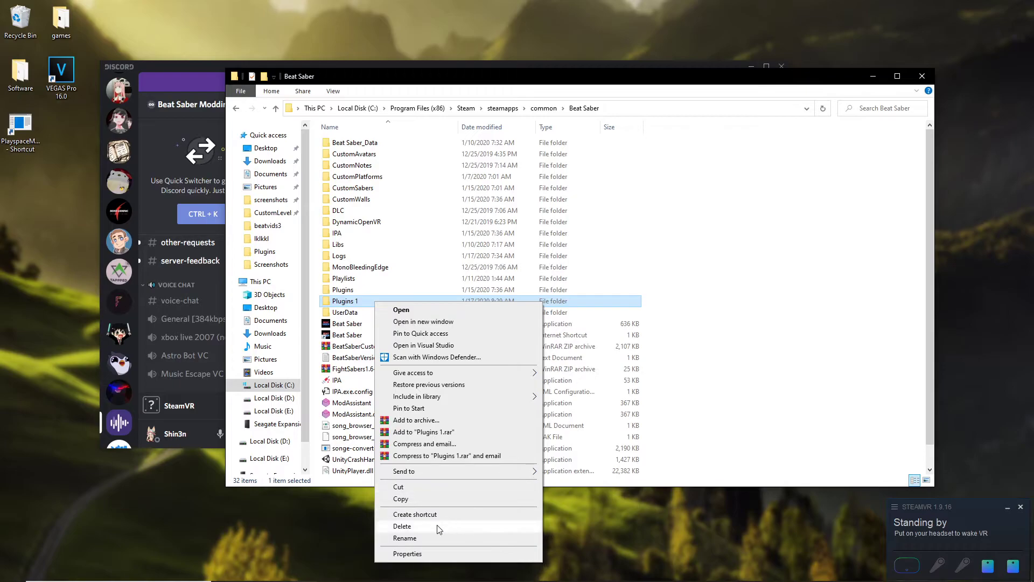
left_click(404, 538)
key("End")
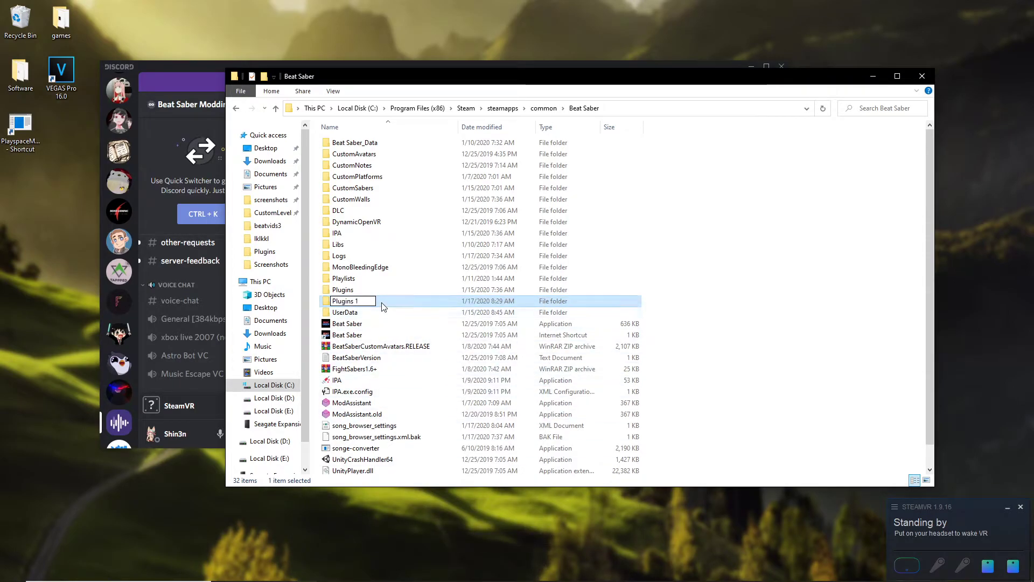
type(".5.0")
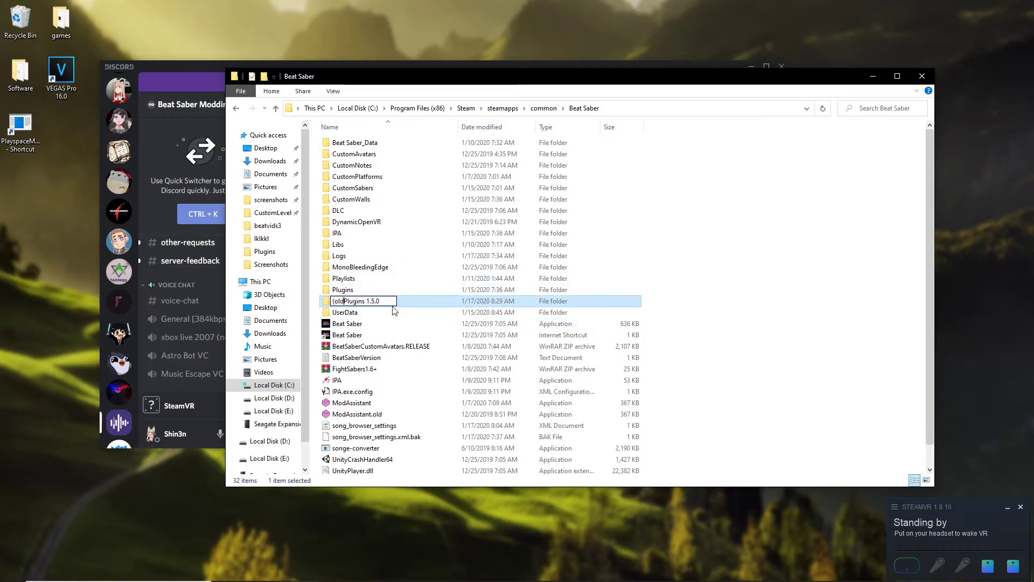
type("(old)")
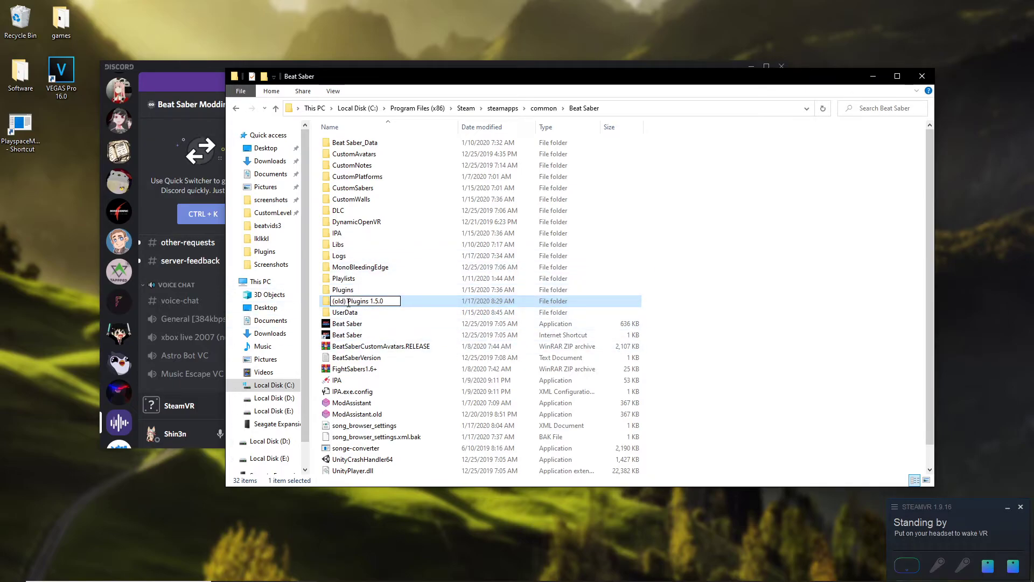
Check the edited name and confirm it as '(old) Plugins 1.5.0'
mouse_move(347, 300)
left_mouse_down()
mouse_move(419, 301)
mouse_move(340, 301)
left_mouse_up()
left_click(399, 300)
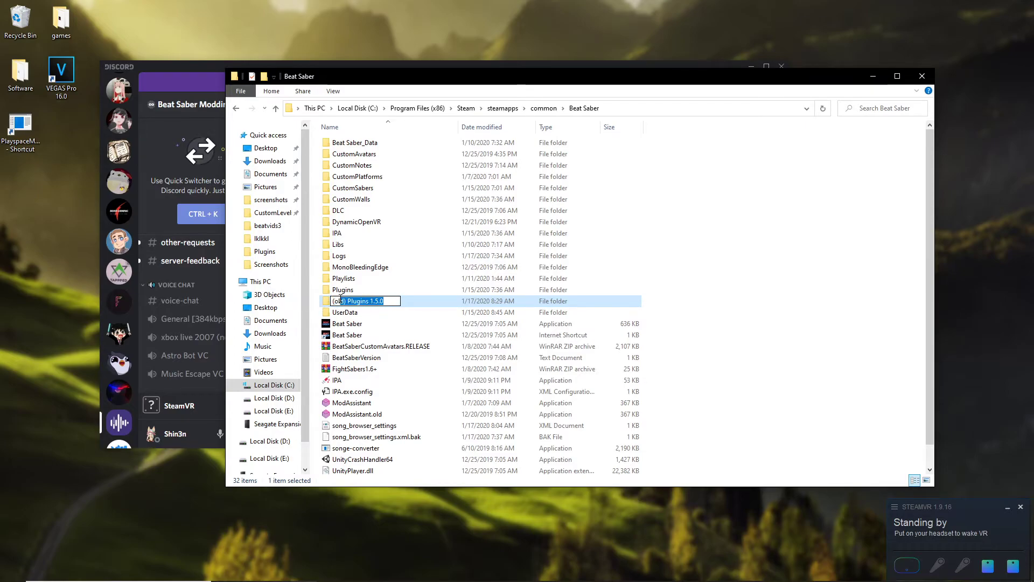
left_click(399, 301)
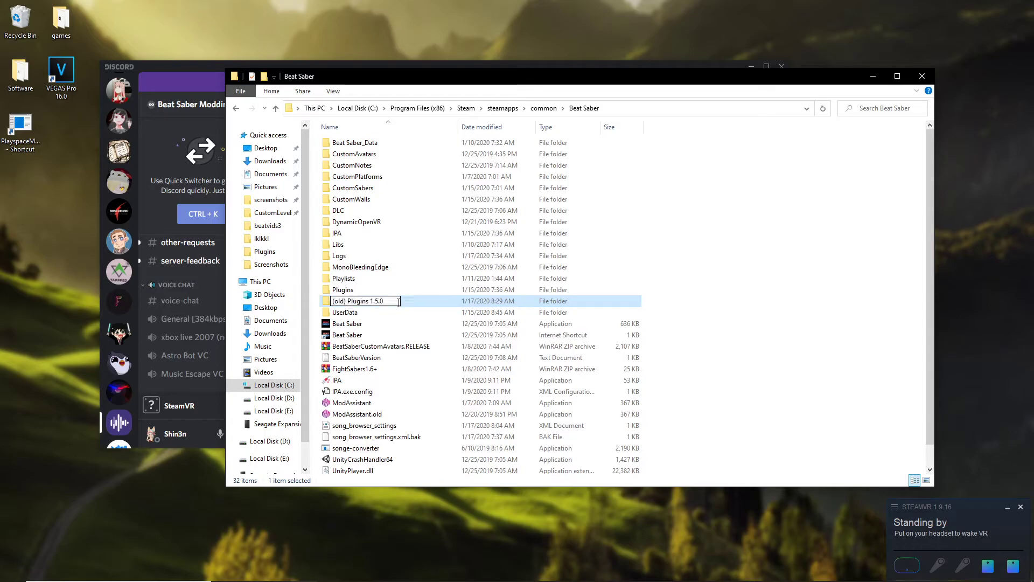
left_click(345, 301)
left_click_drag(385, 300, 281, 310)
left_click(399, 300)
left_click(435, 305)
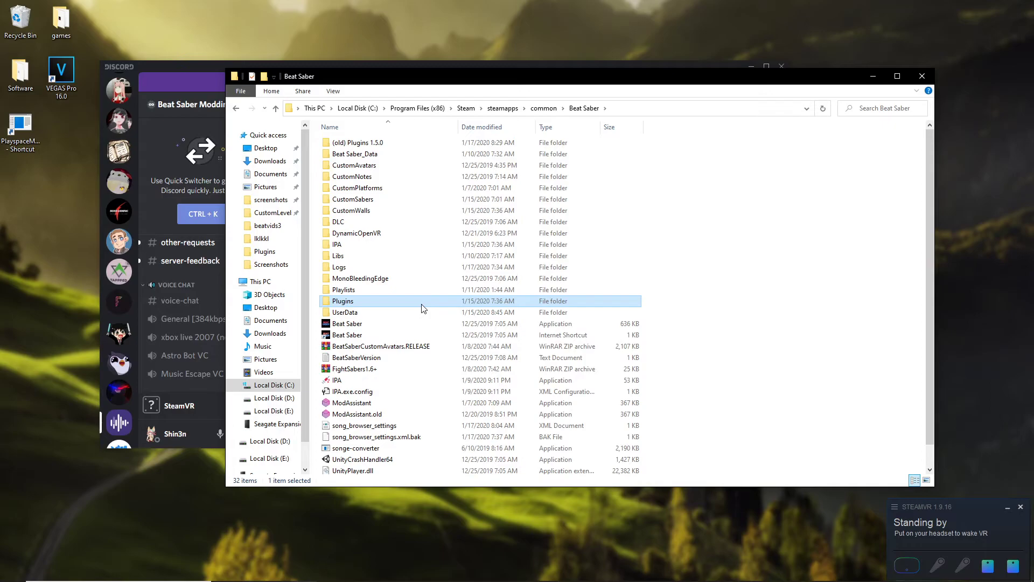
double_click(388, 142)
key("BackSpace")
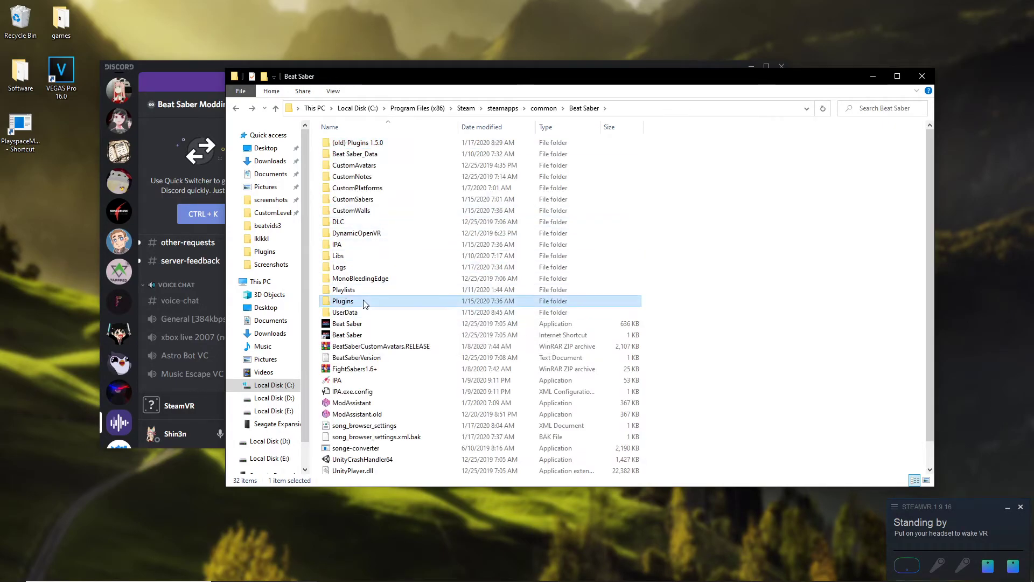
double_click(358, 300)
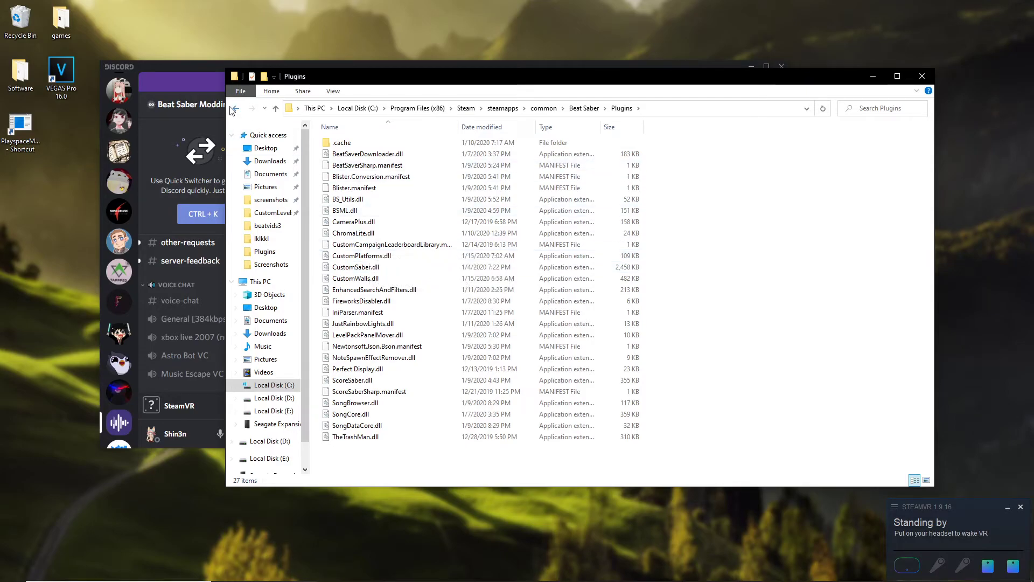
key("BackSpace")
double_click(391, 143)
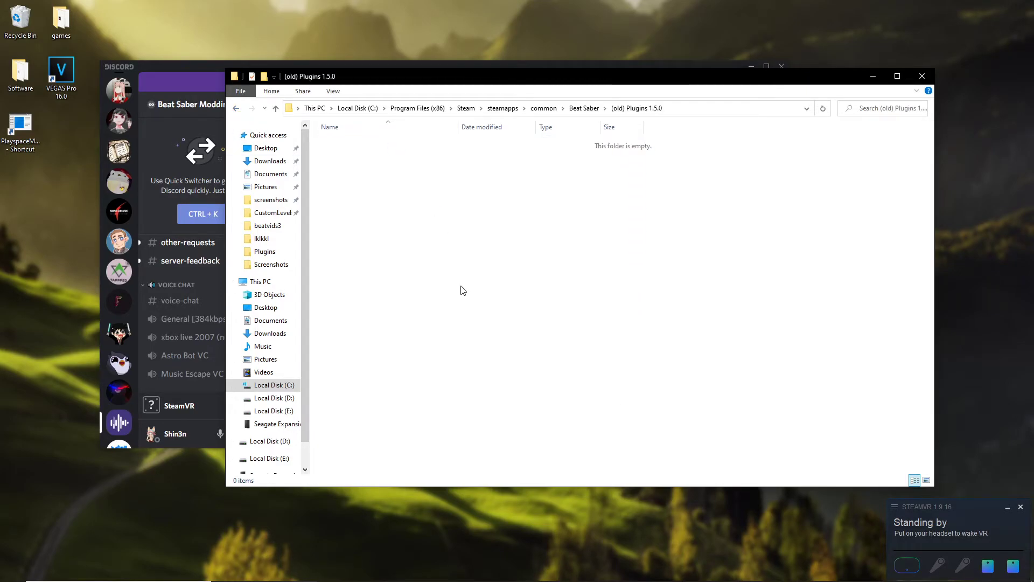
left_click_drag(441, 284, 605, 354)
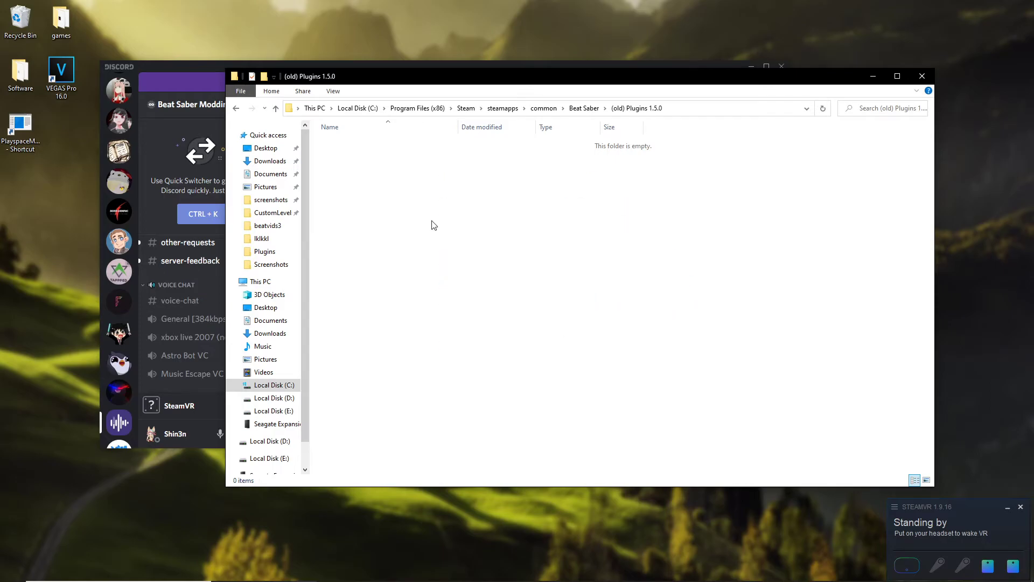
left_click(236, 109)
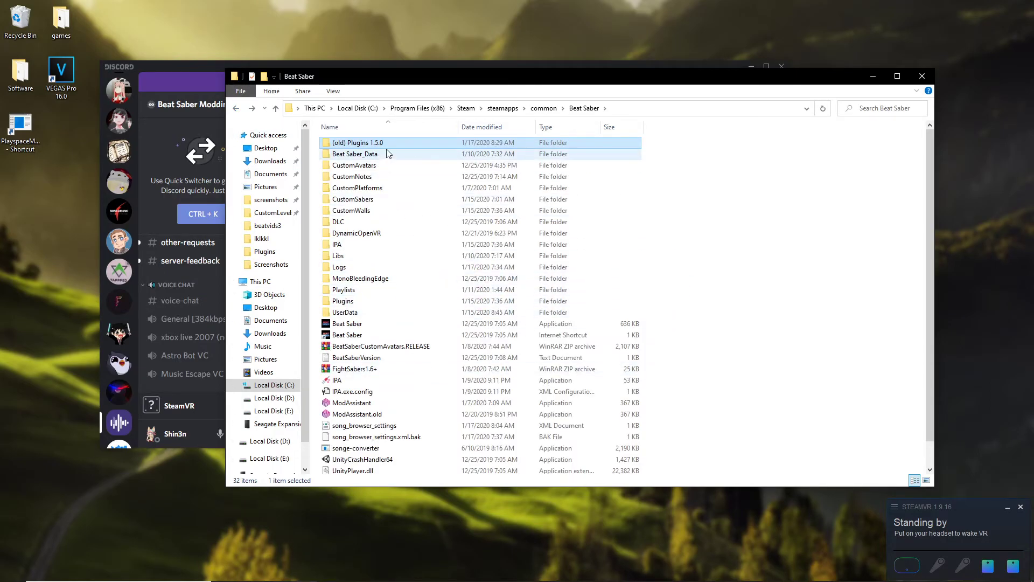
left_click_drag(396, 146, 719, 307)
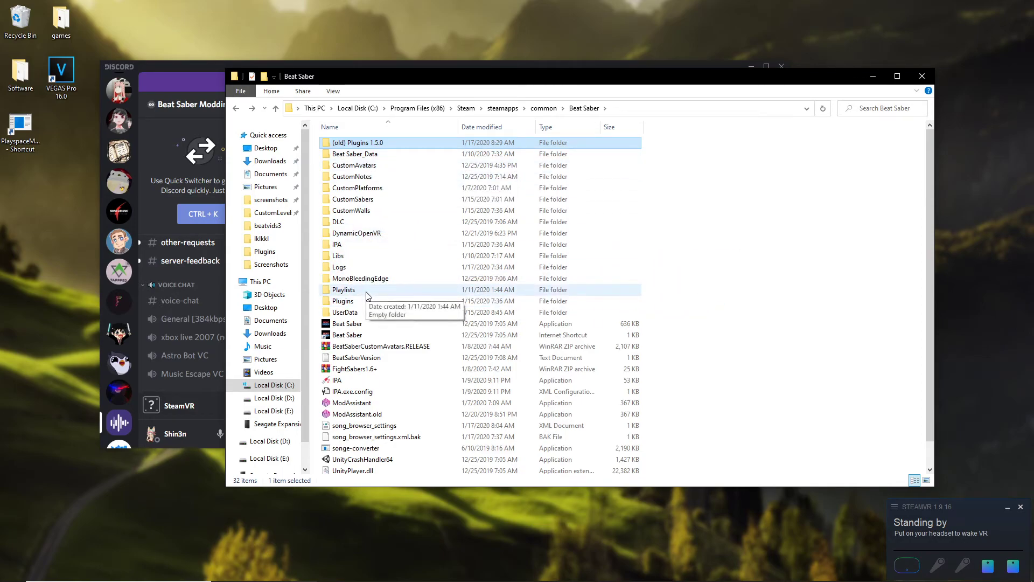
Delete the (old) Plugins 1.5.0 folder and select the remaining Plugins folder
right_click(395, 148)
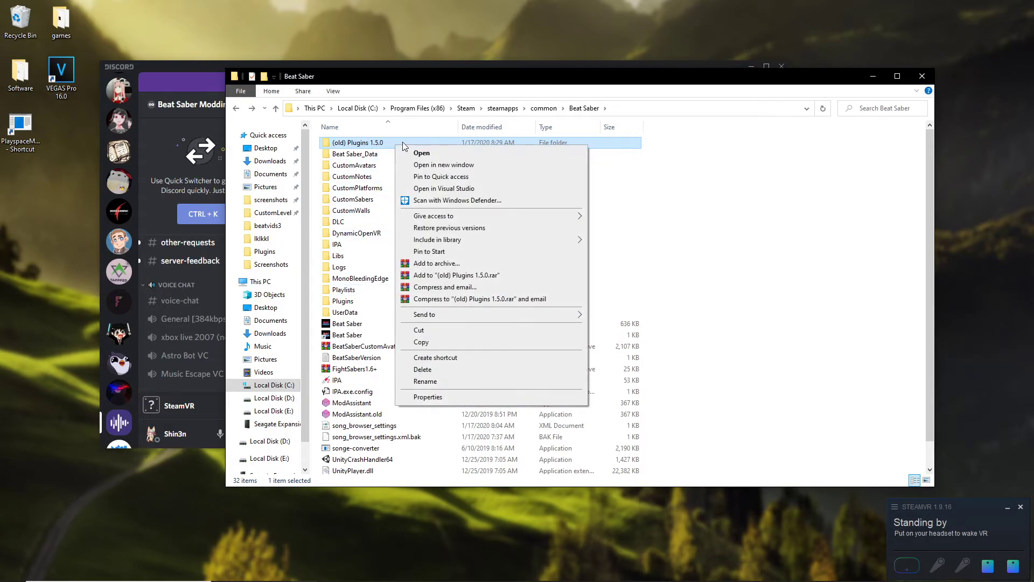
left_click(426, 369)
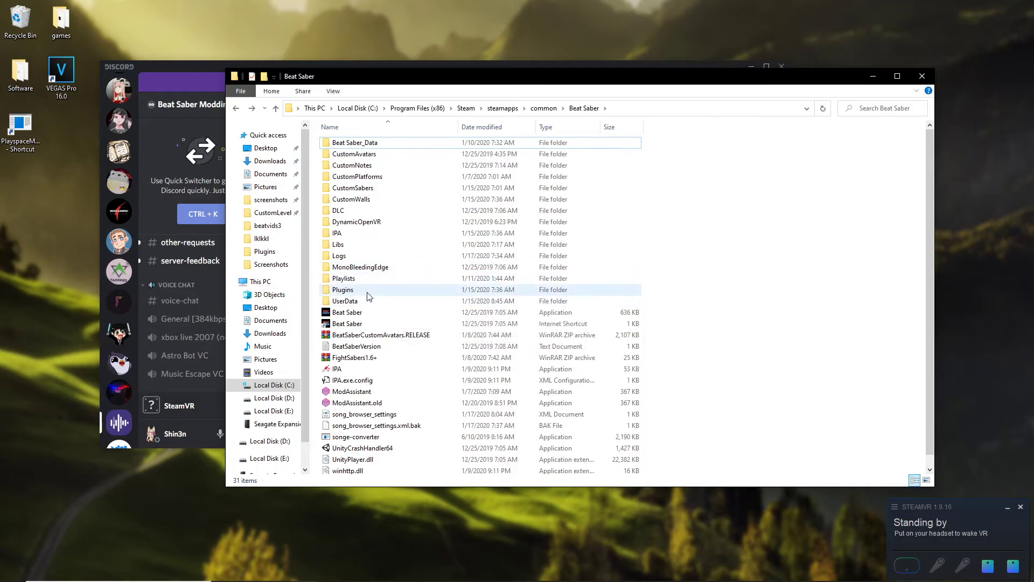
left_click(381, 291)
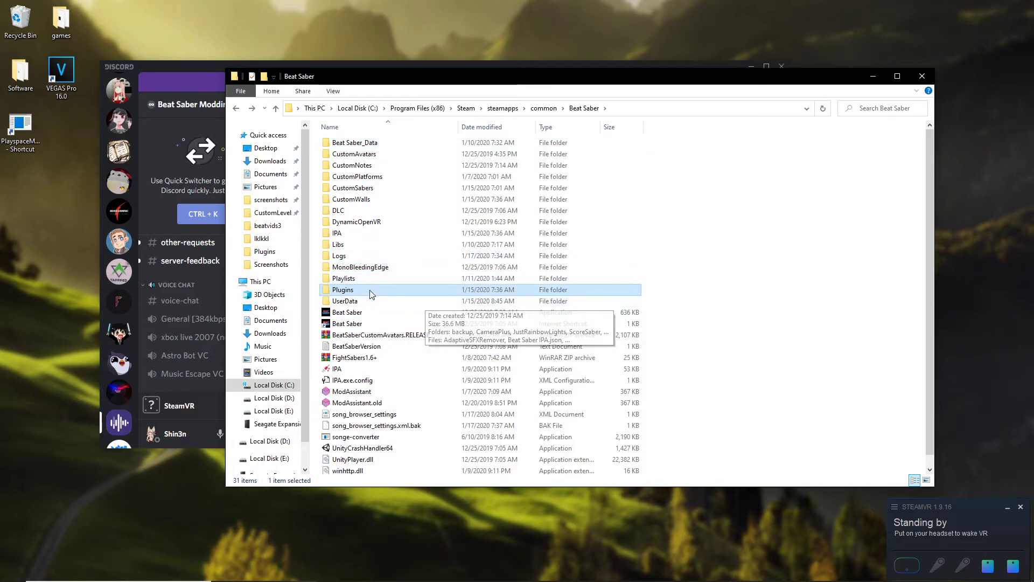
left_click_drag(406, 290, 419, 294)
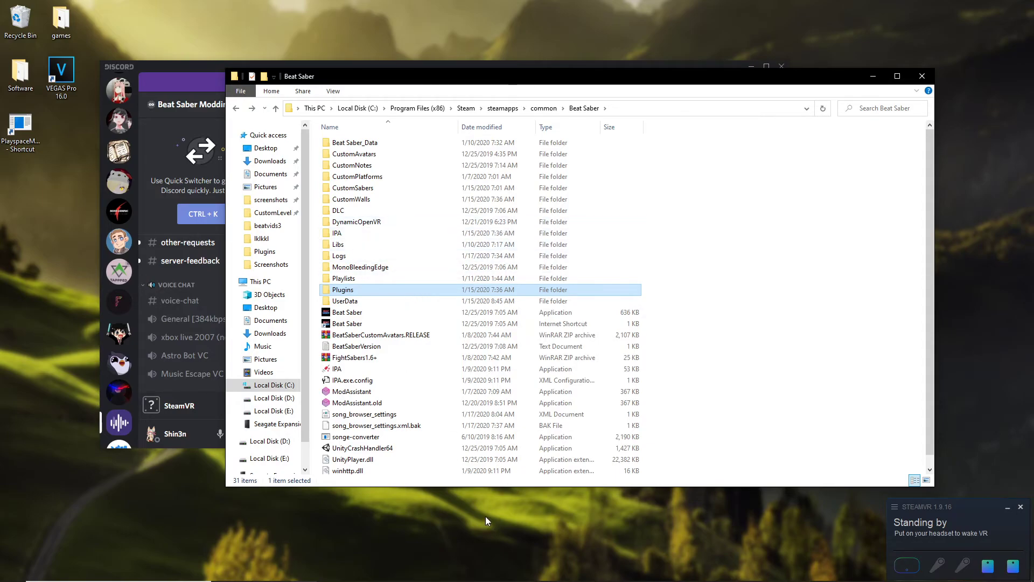
Bring Discord forward and browse its Streamer Mode and account settings pages
mouse_move(514, 579)
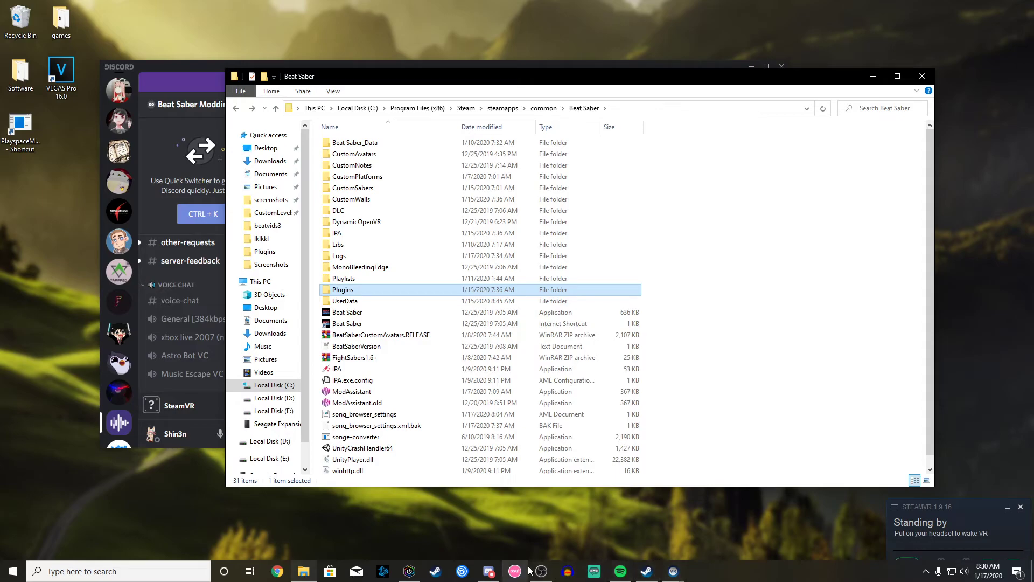
left_click(488, 571)
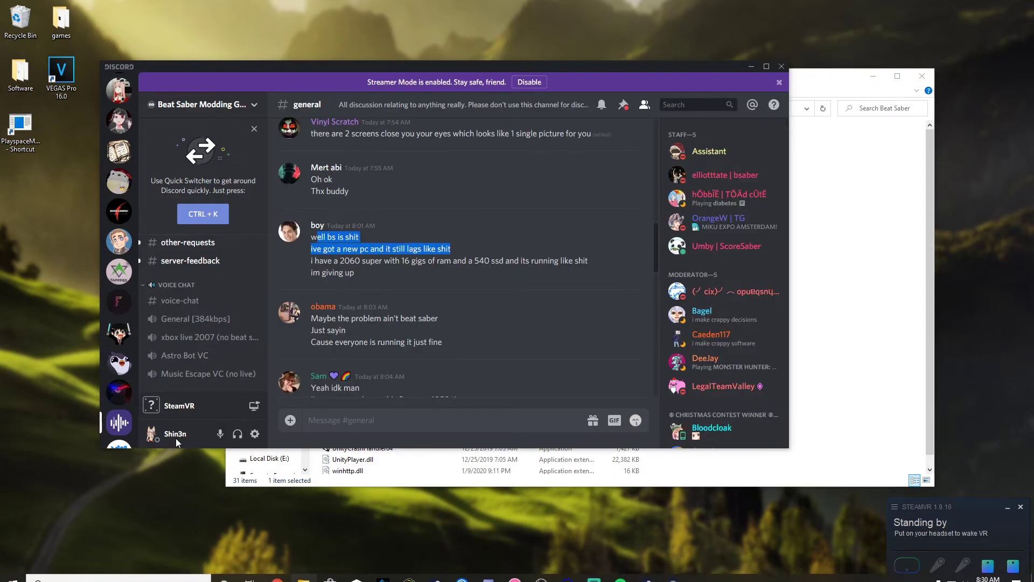
left_click(251, 435)
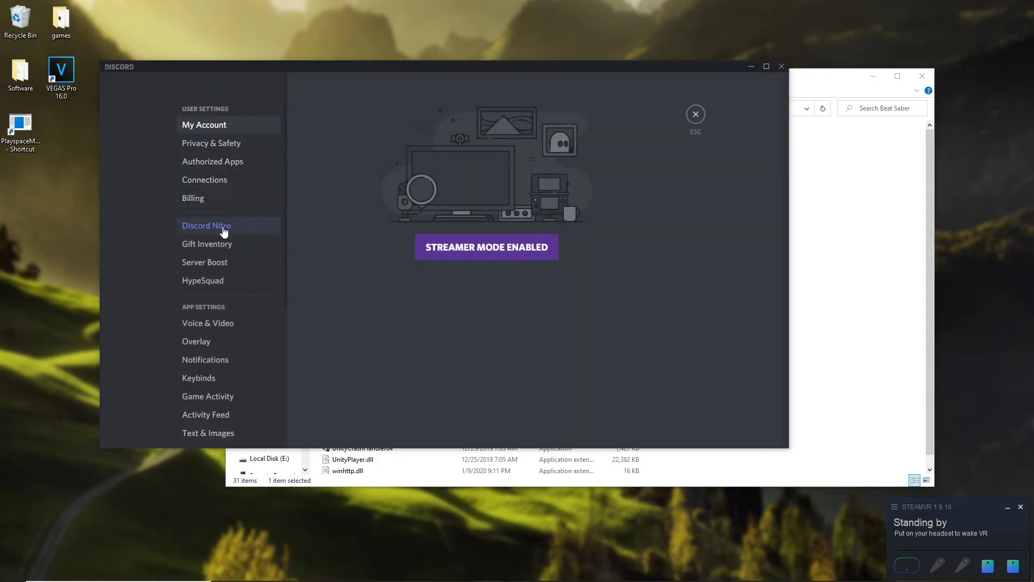
left_click(525, 251)
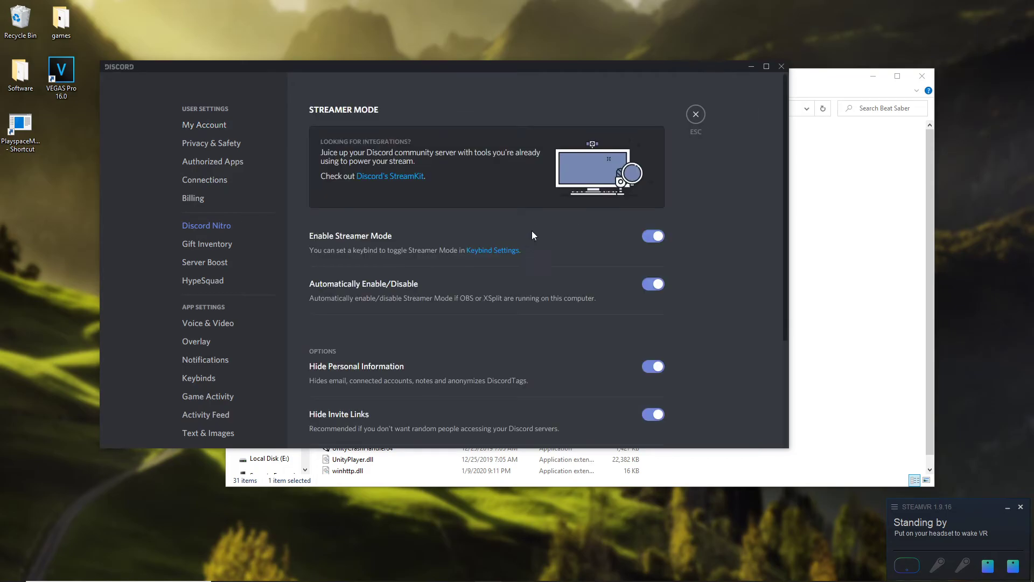
scroll(580, 228, "down", 5)
scroll(579, 228, "up", 5)
left_click(219, 124)
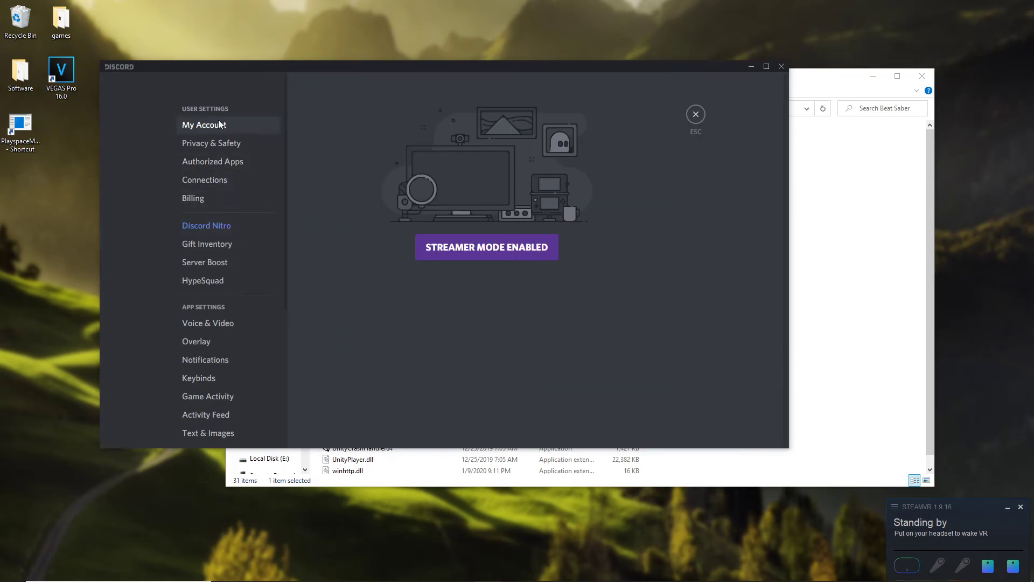
Disable Streamer Mode from the banner, revisit user settings briefly, then bring OBS back up
left_click(696, 115)
left_click(532, 82)
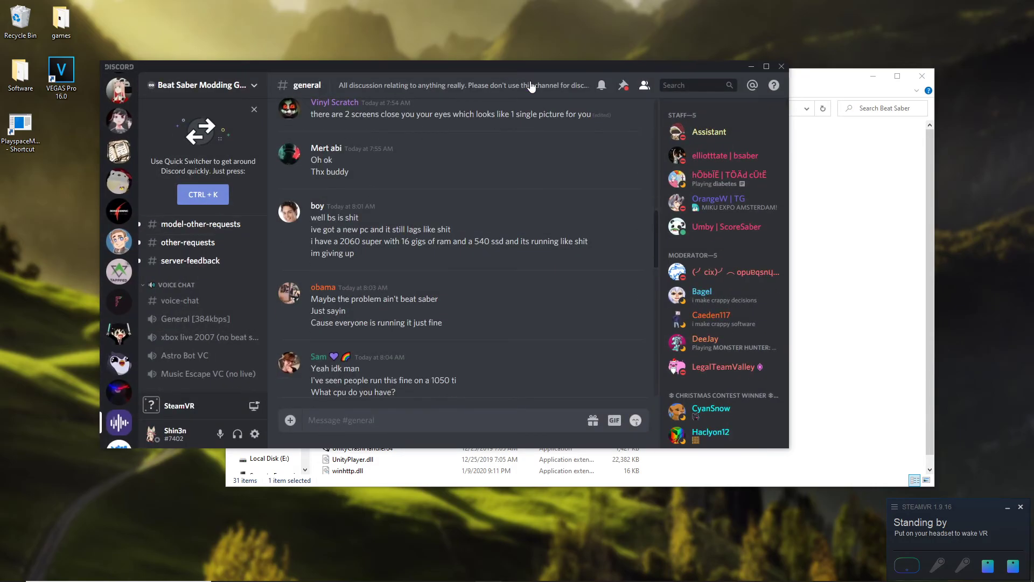
left_click(255, 431)
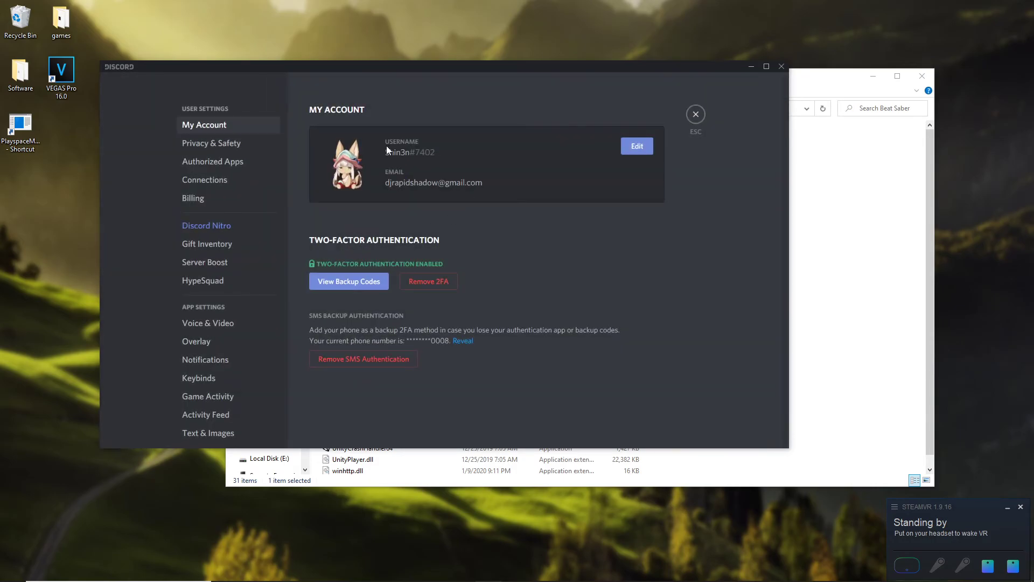
left_click_drag(440, 155, 397, 152)
left_click(696, 115)
left_click(543, 571)
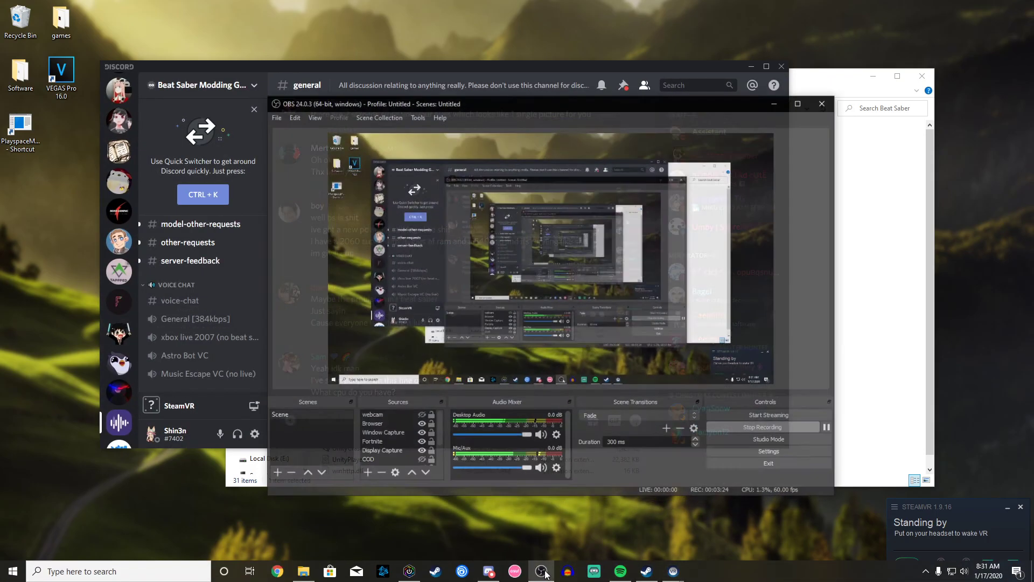